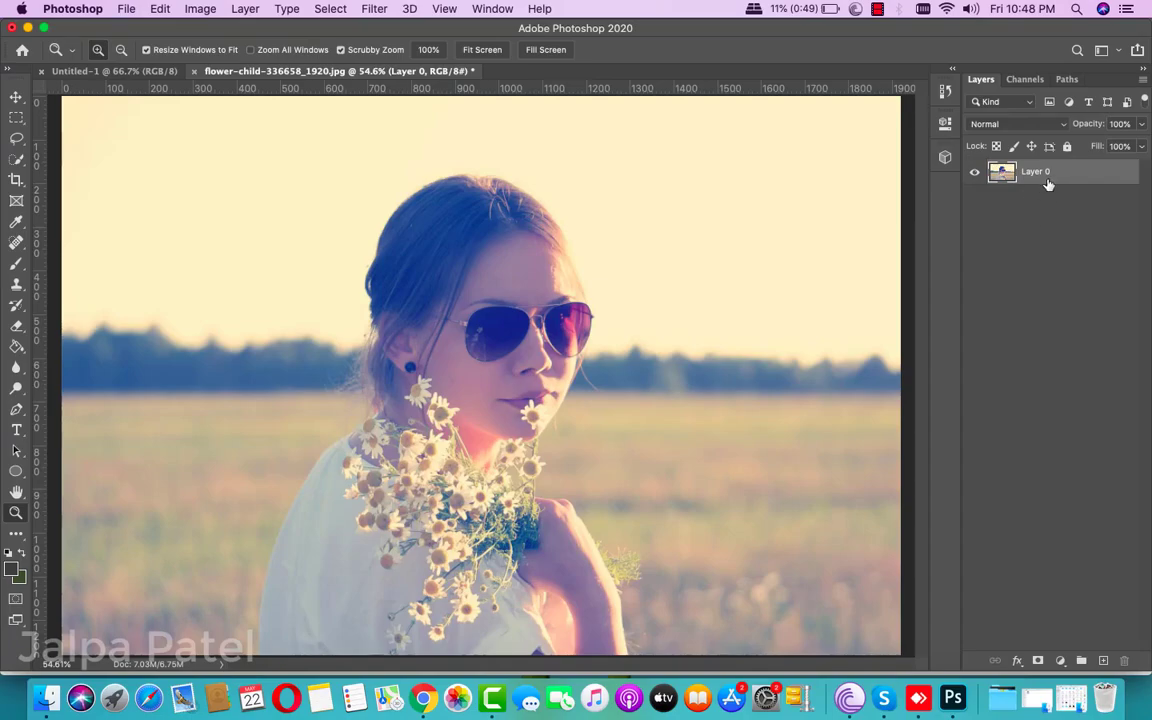
# Duplicate Layer 0, naming the base layer 'original' and the copy 'edited'
pyautogui.moveTo(1045, 177); pyautogui.dragTo(1105, 661)
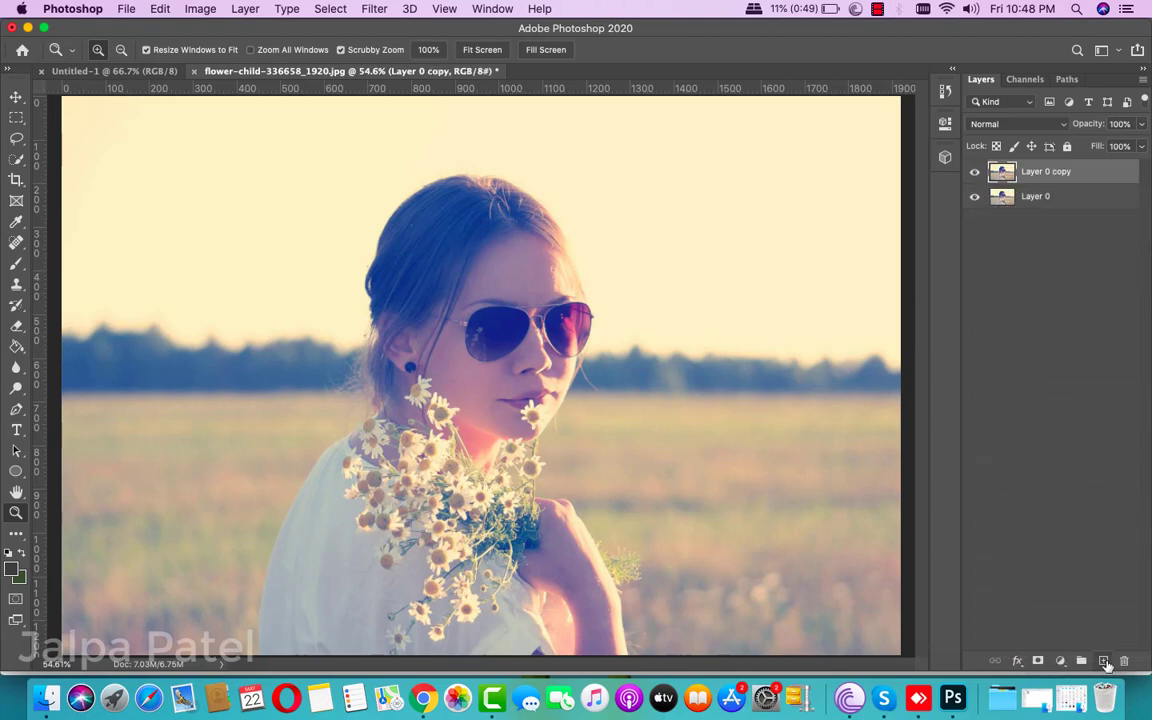
pyautogui.doubleClick(1036, 197)
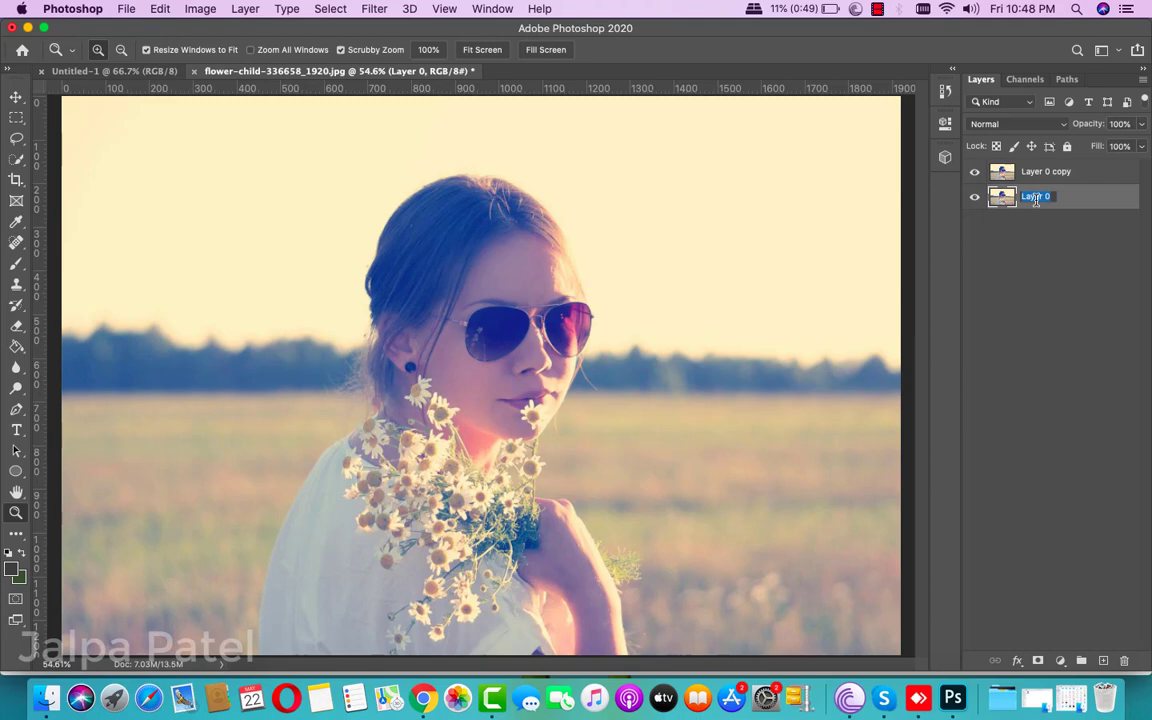
pyautogui.write('O')
pyautogui.press('Return')
pyautogui.doubleClick(1036, 172)
pyautogui.write('edite')
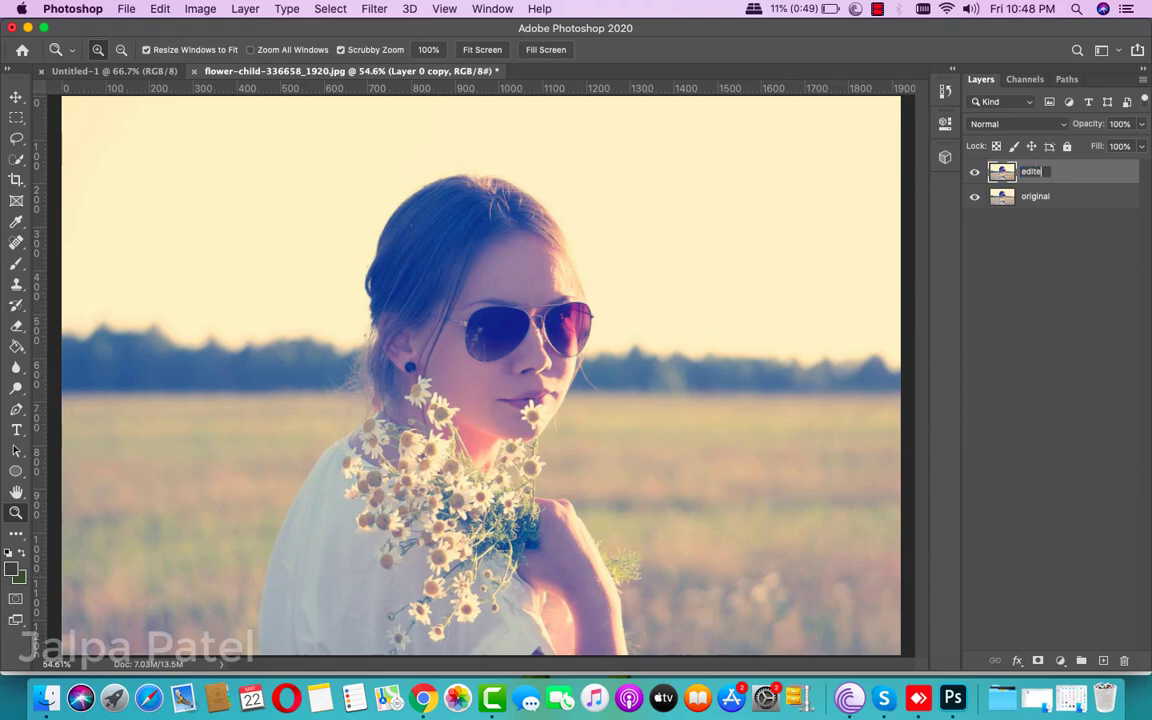
pyautogui.write('d')
pyautogui.press('Return')
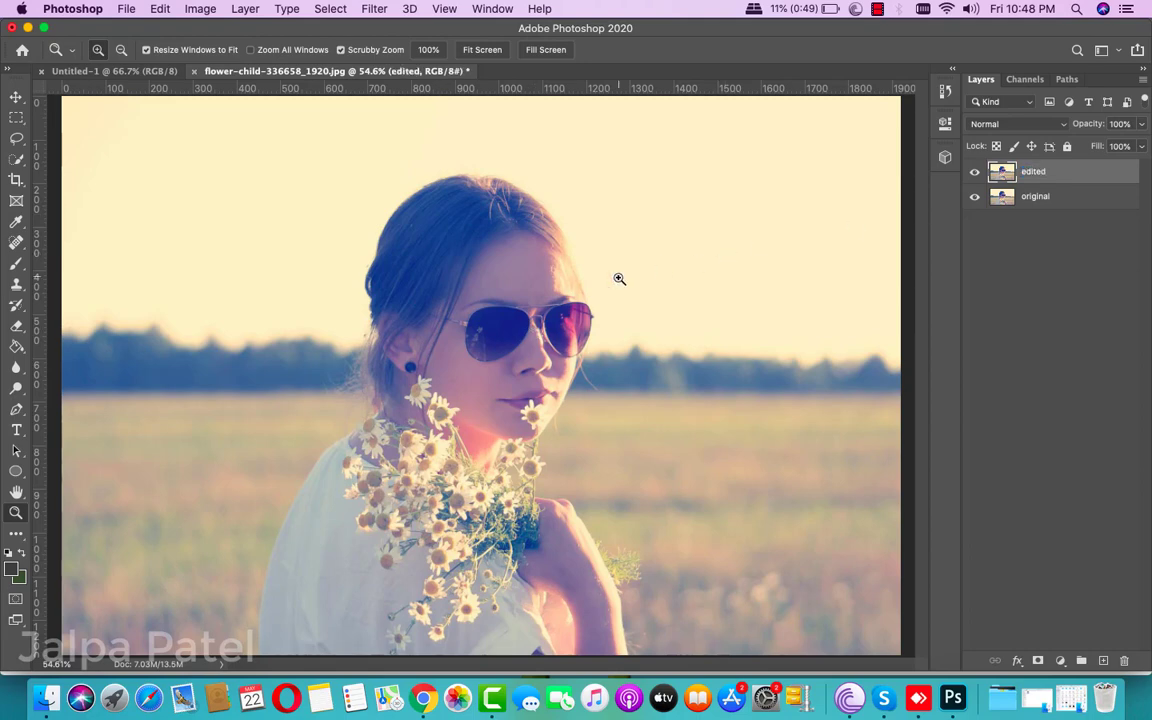
# Quick-select the woman's hair, face, flowers, hand and arm, plus cheek and jaw
pyautogui.click(16, 158)
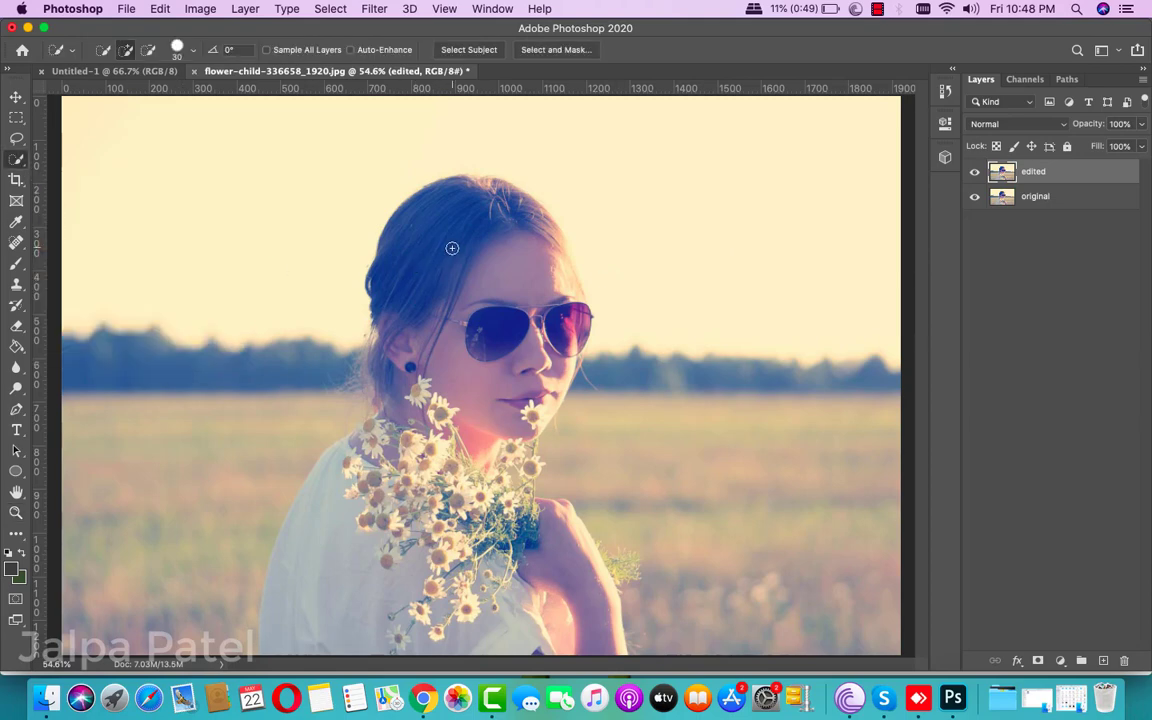
pyautogui.moveTo(452, 248)
pyautogui.mouseDown()
pyautogui.moveTo(388, 547)
pyautogui.moveTo(432, 359)
pyautogui.mouseUp()
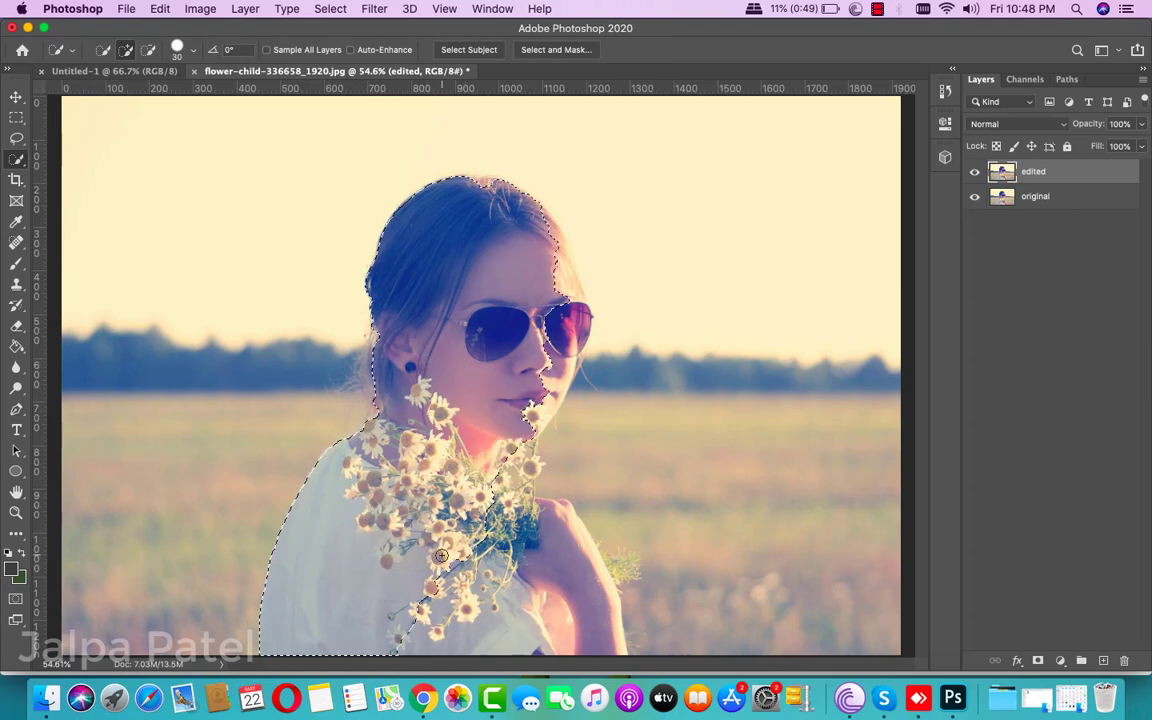
pyautogui.moveTo(441, 555); pyautogui.dragTo(562, 592)
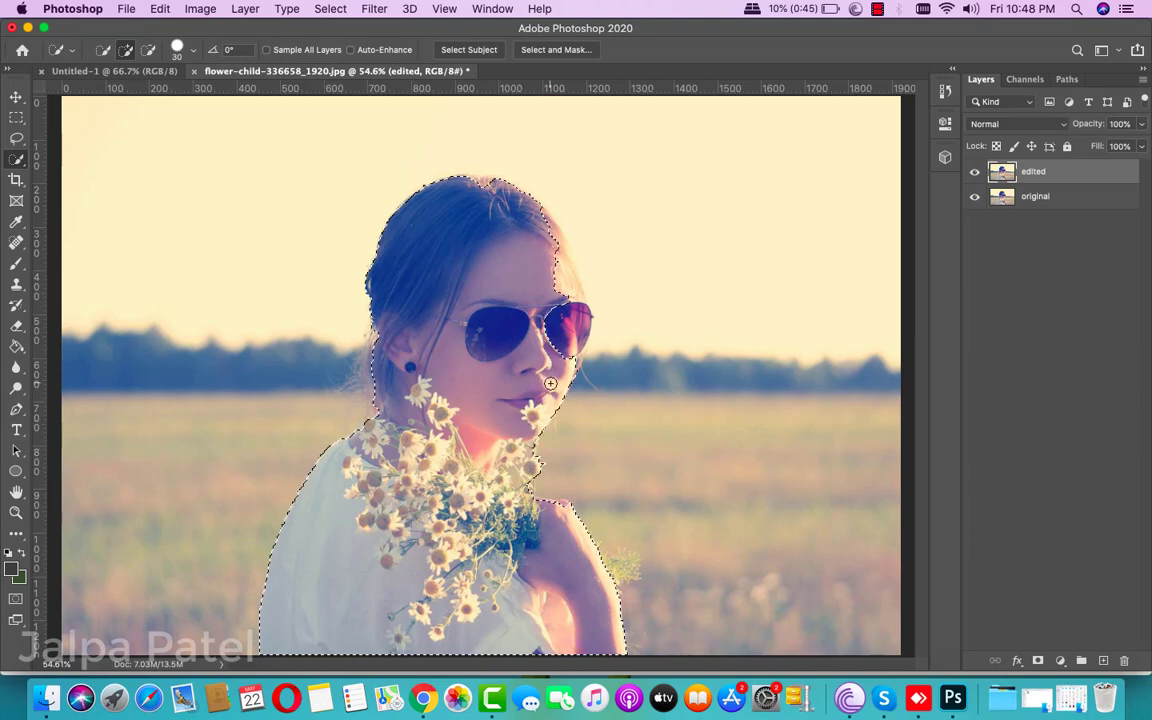
pyautogui.moveTo(520, 465)
pyautogui.mouseDown()
pyautogui.moveTo(566, 318)
pyautogui.moveTo(563, 289)
pyautogui.mouseUp()
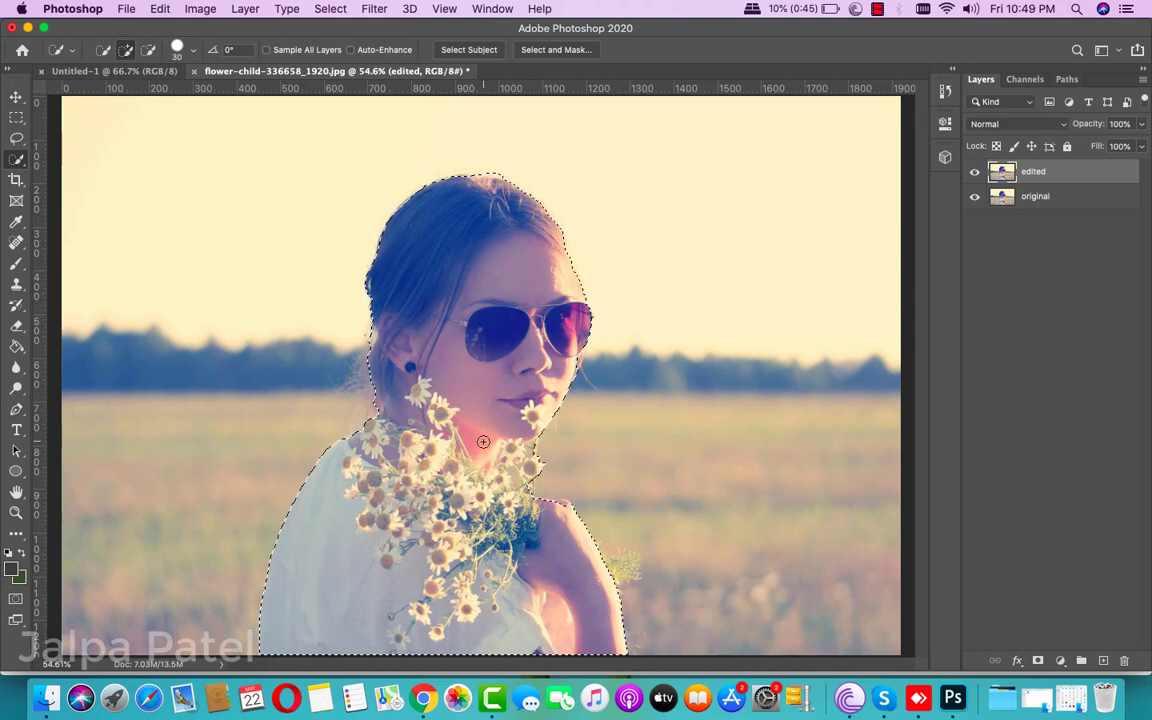
# Expand the selection by 6 pixels
pyautogui.click(331, 9)
pyautogui.moveTo(342, 239)
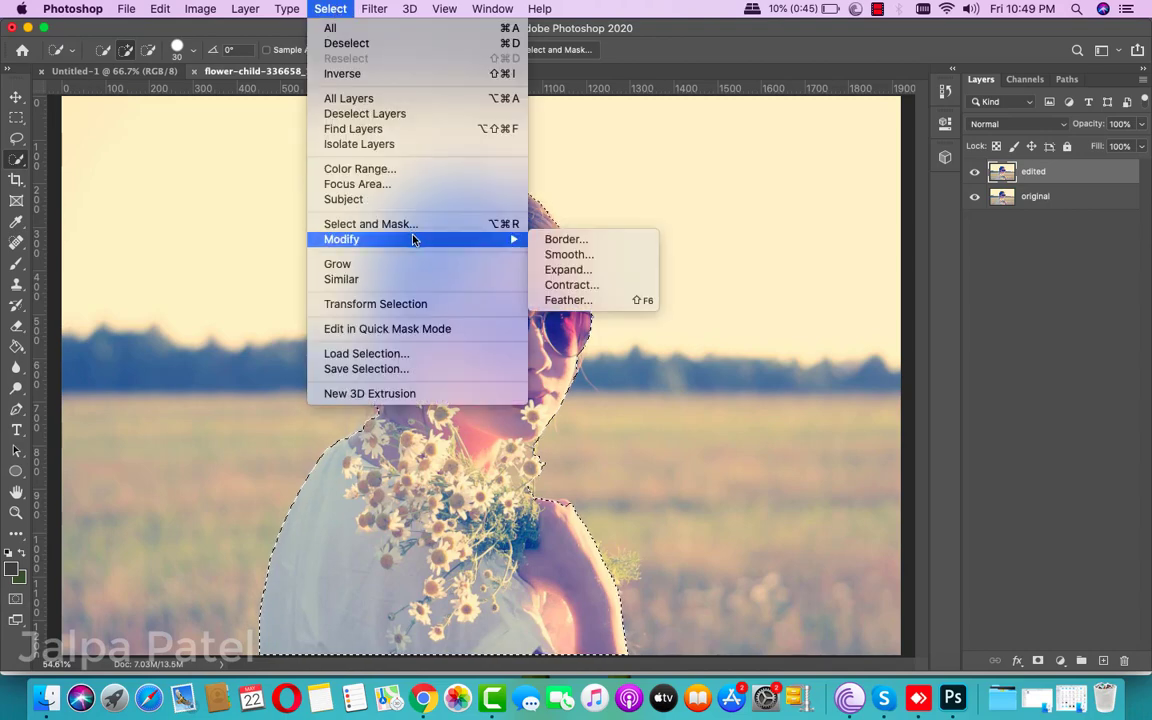
pyautogui.click(571, 270)
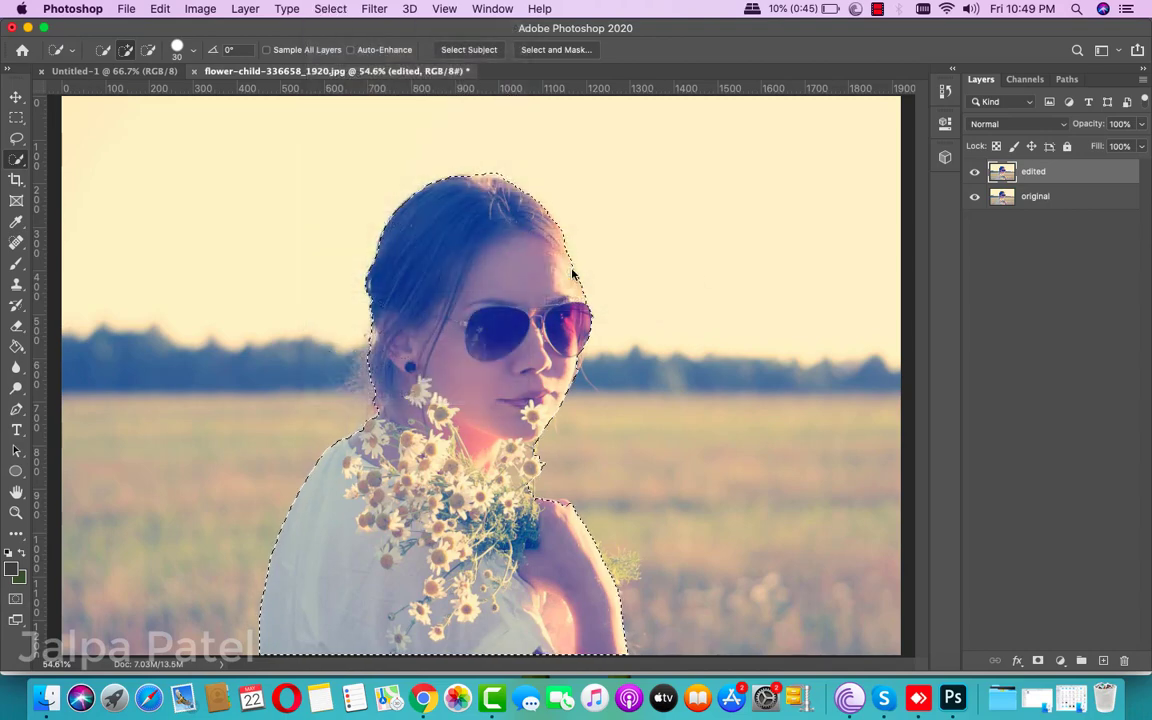
pyautogui.click(553, 340)
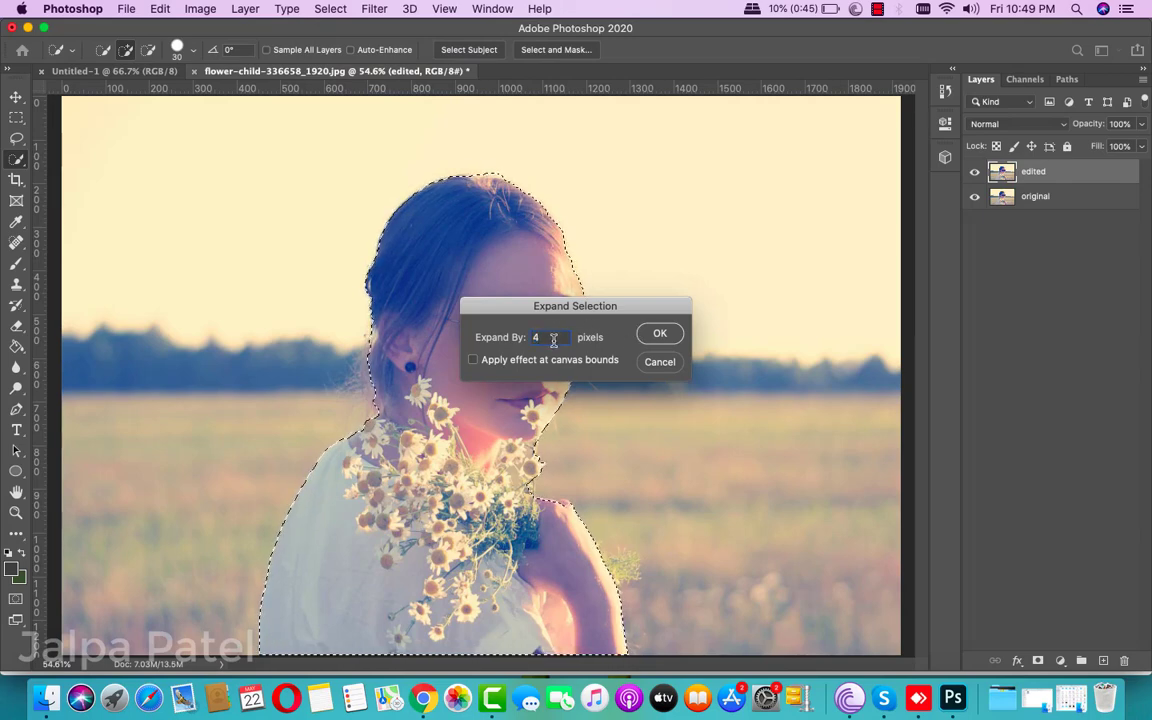
pyautogui.press('Up')
pyautogui.press('Up')
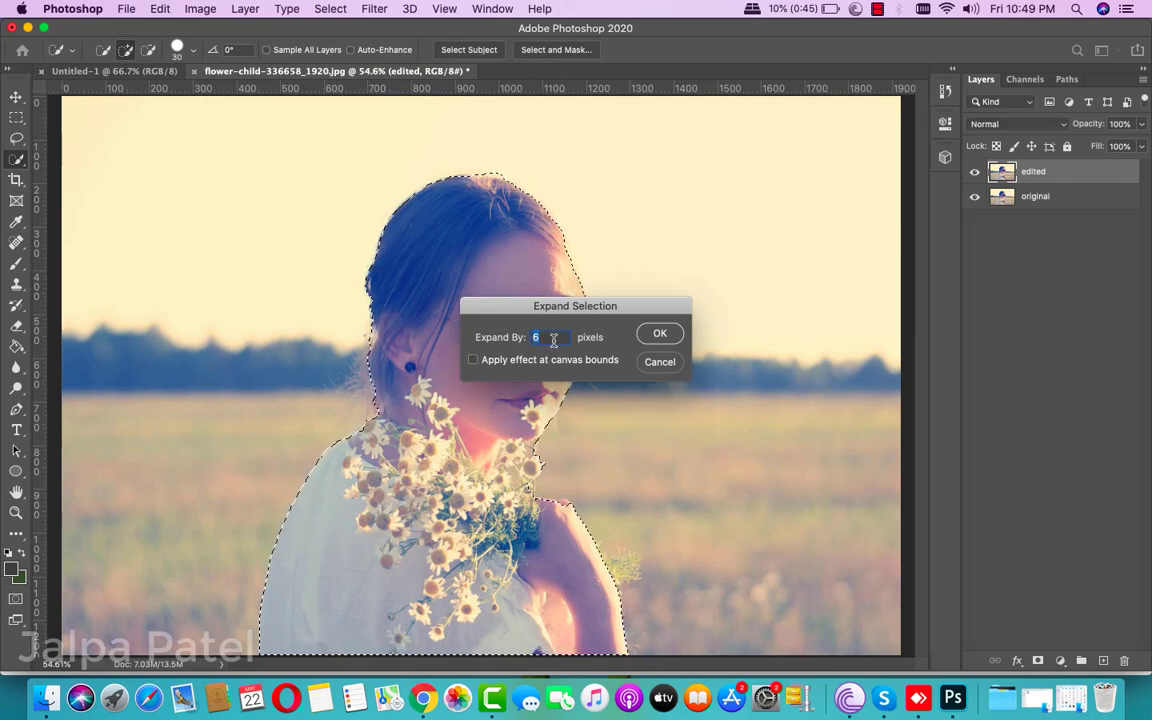
pyautogui.press('Return')
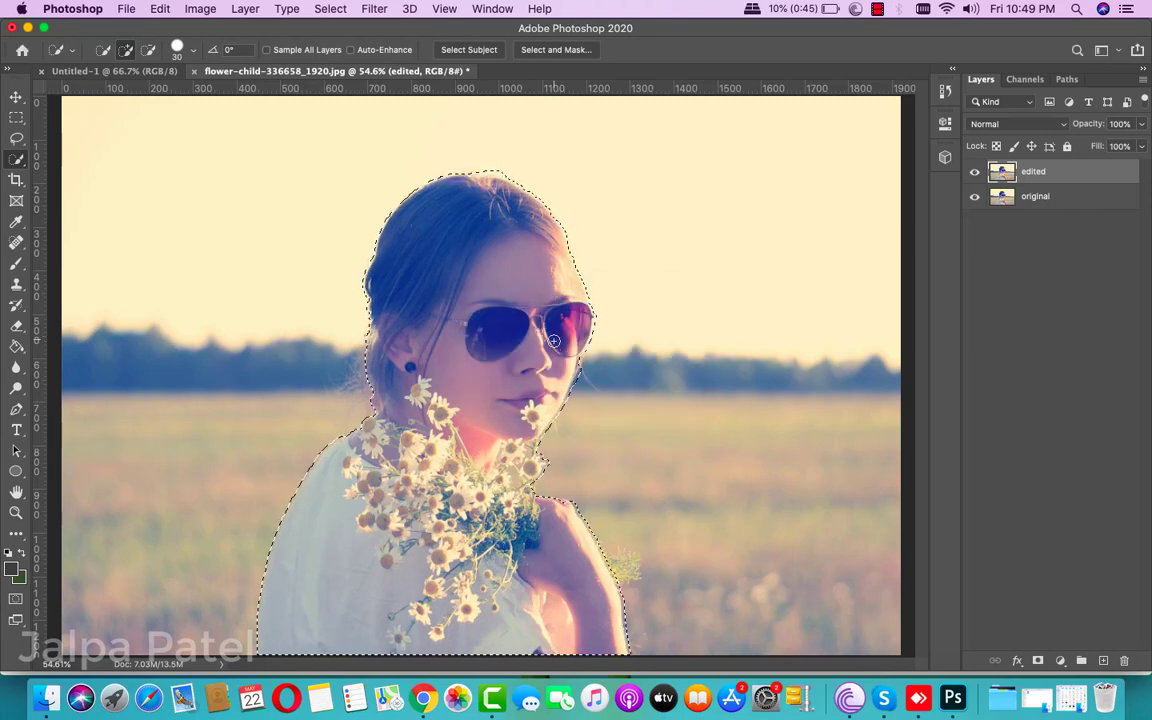
# Expand the selection by a further 10 pixels
pyautogui.click(345, 11)
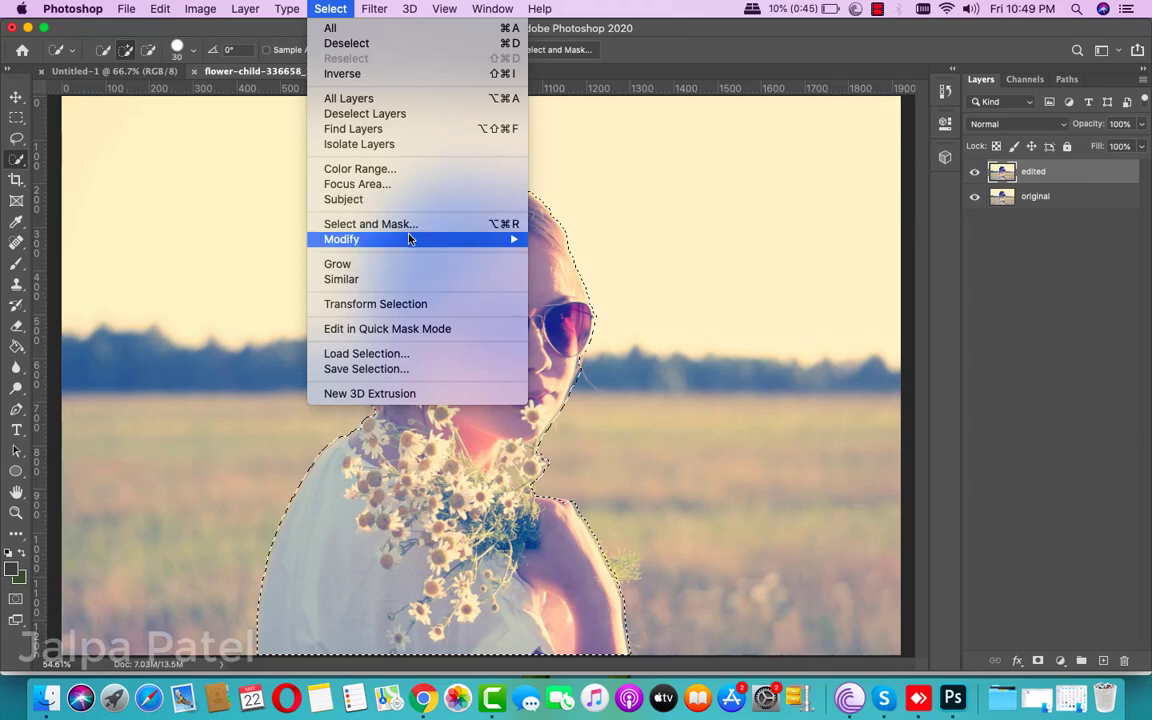
pyautogui.moveTo(380, 239)
pyautogui.click(568, 270)
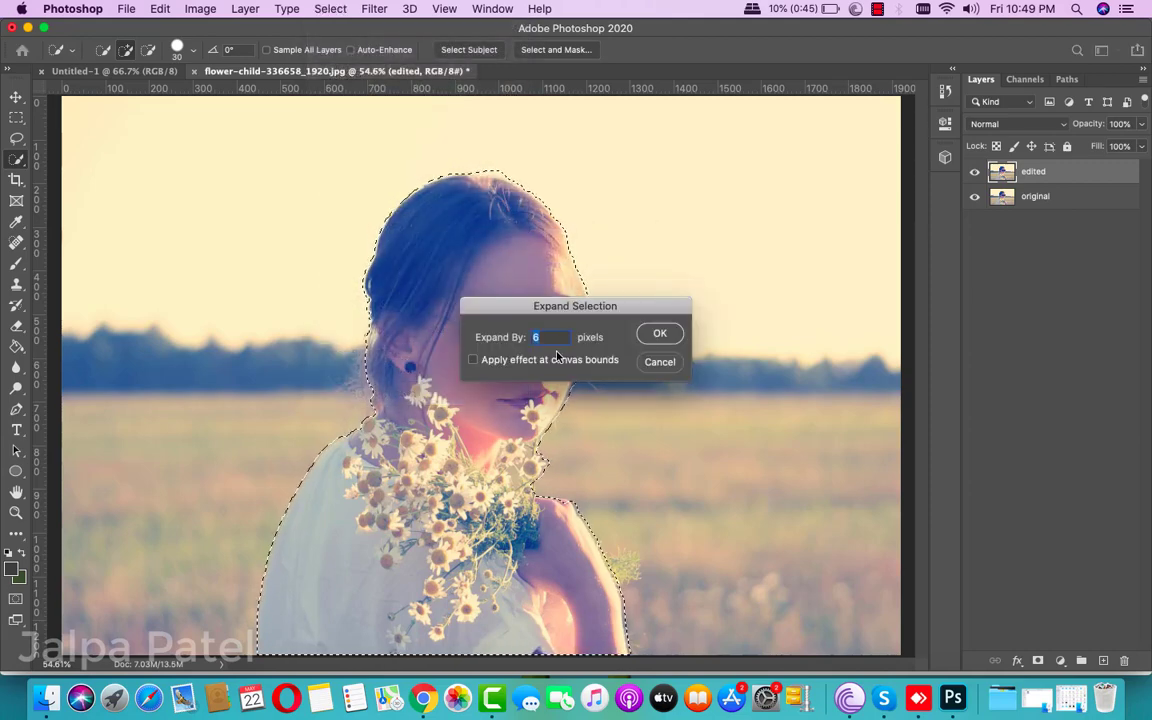
pyautogui.press('Up')
pyautogui.press('Up')
pyautogui.press('Up')
pyautogui.press('Return')
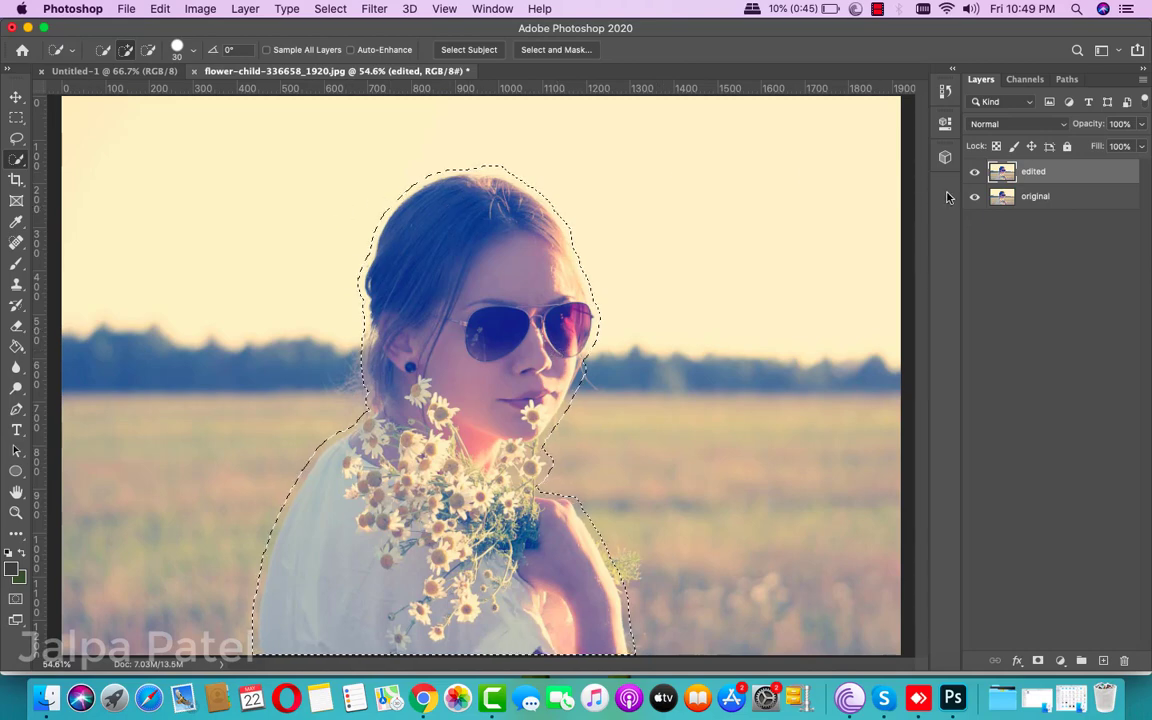
# Make a work path from the selection and turn it into a filled Shape 1 layer
pyautogui.click(1075, 81)
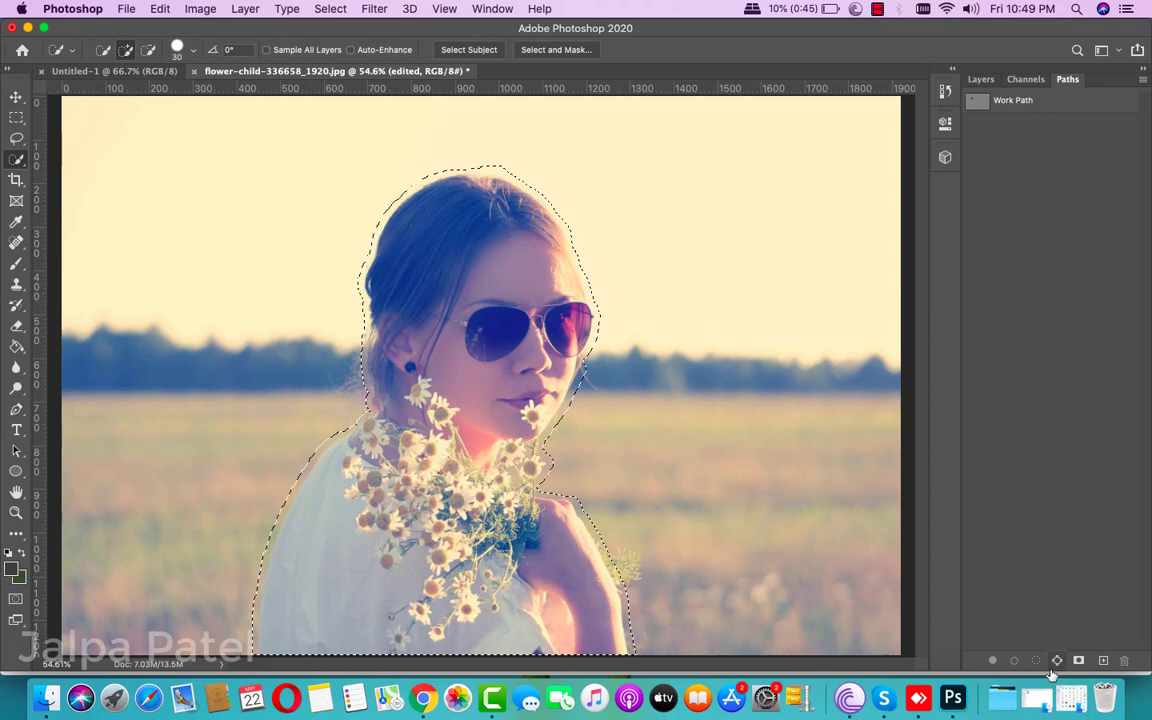
pyautogui.click(1055, 662)
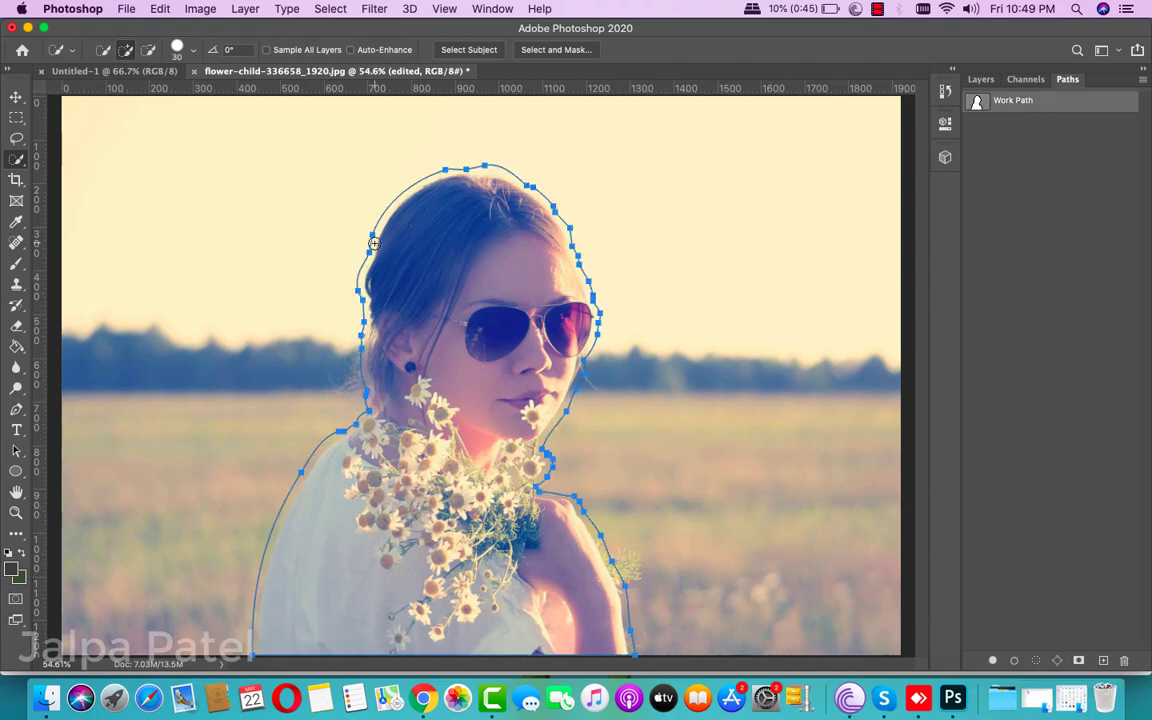
pyautogui.click(16, 409)
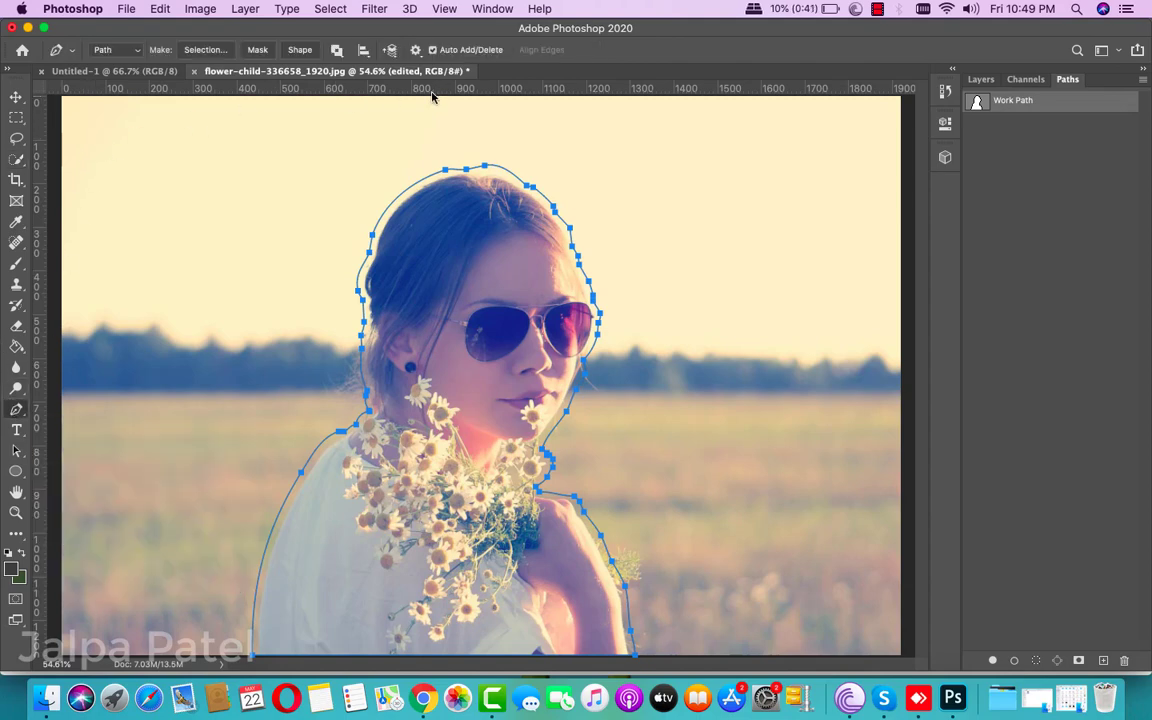
pyautogui.click(981, 80)
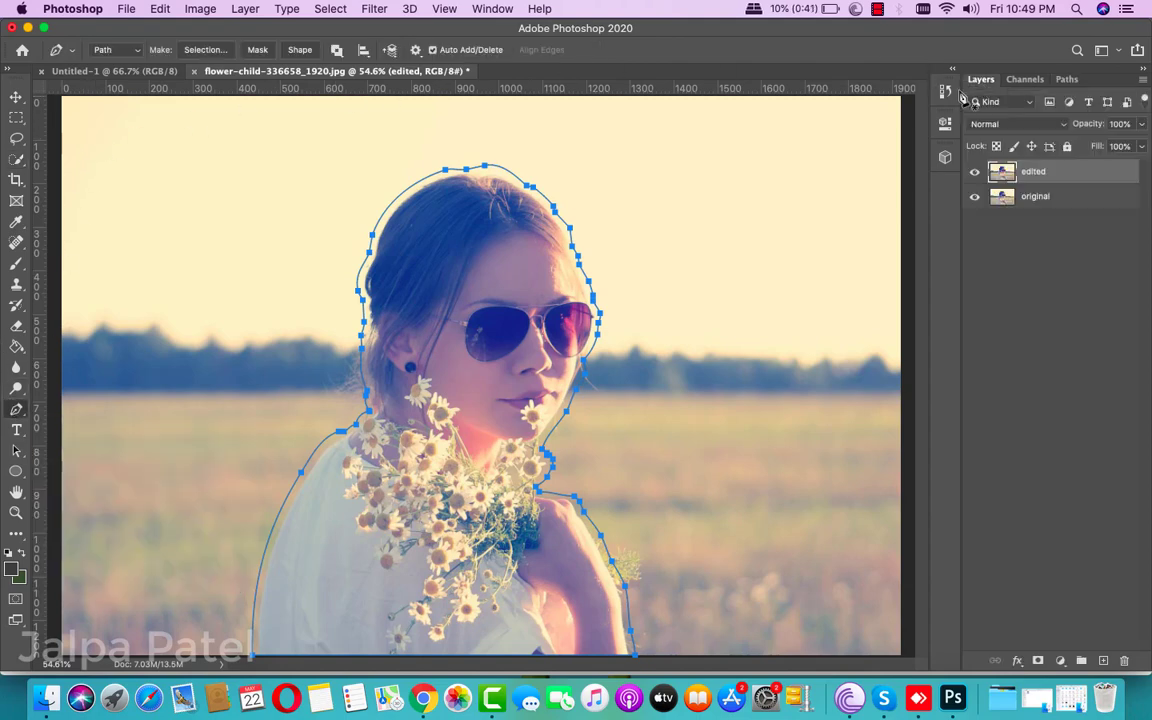
pyautogui.click(299, 50)
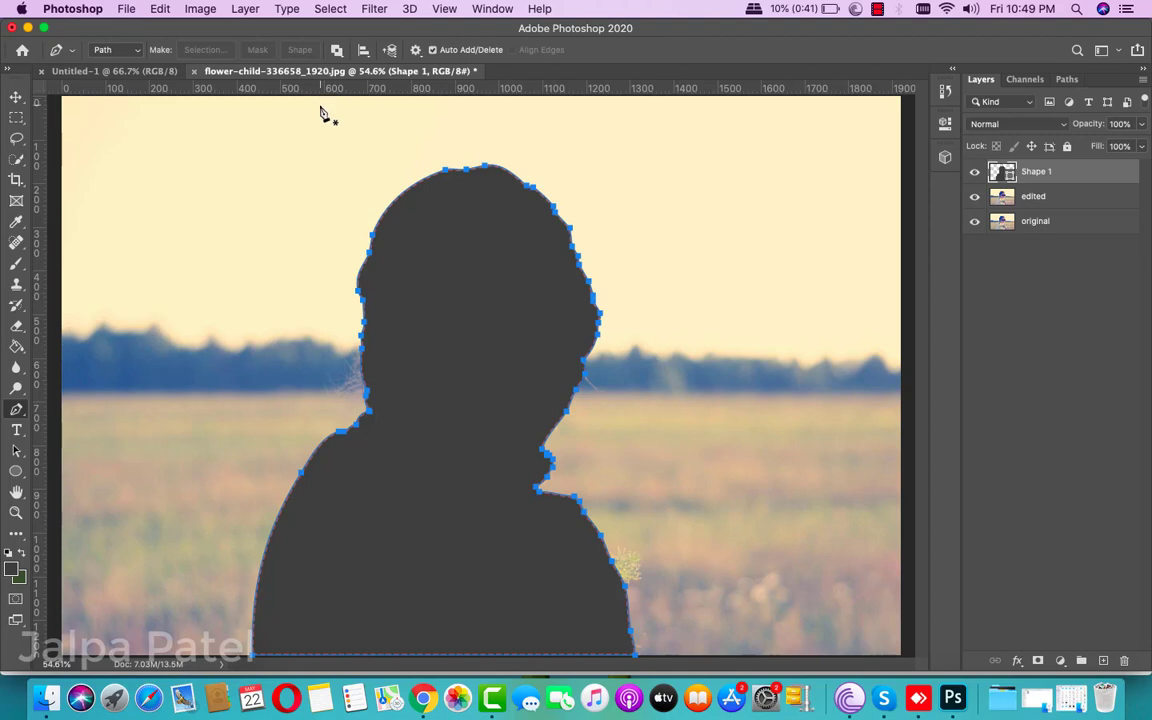
pyautogui.click(22, 473)
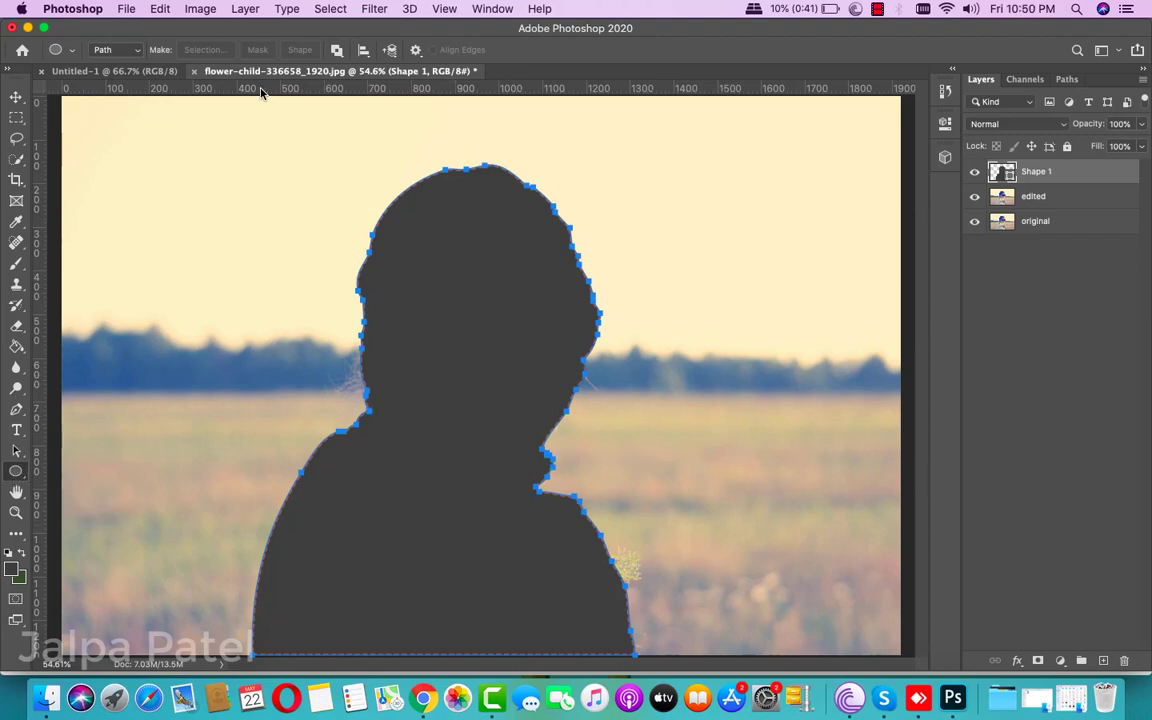
# Switch the traced path to Shape mode and set its fill to none
pyautogui.click(133, 53)
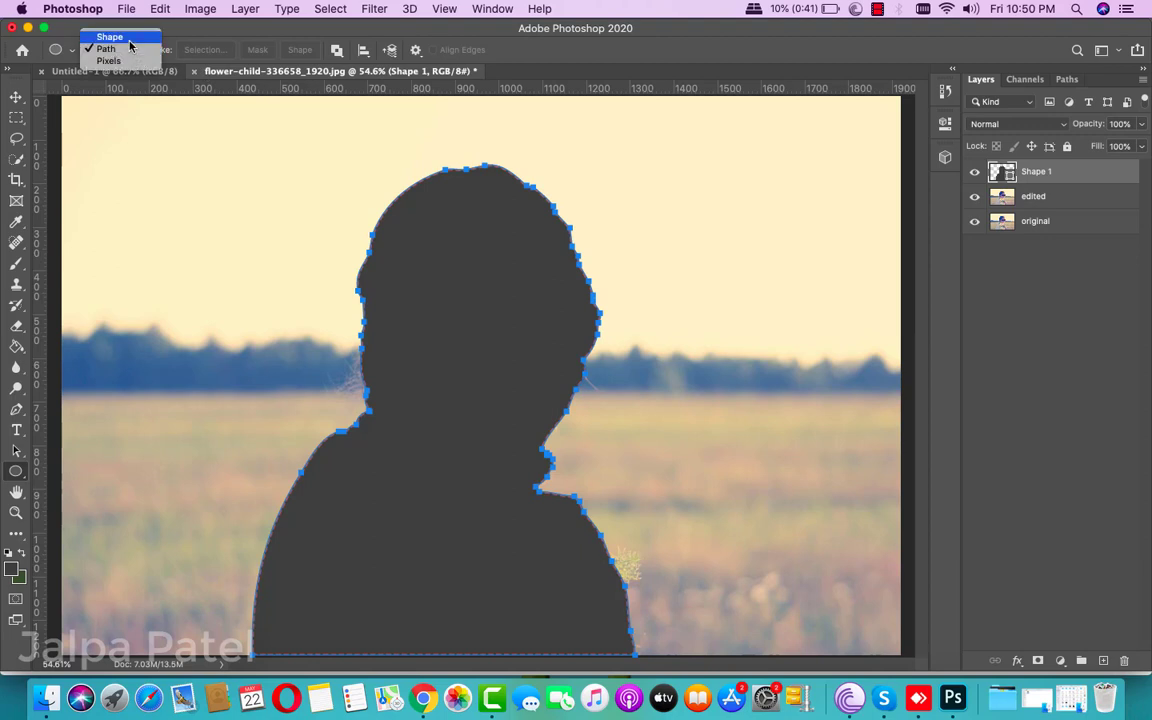
pyautogui.click(126, 38)
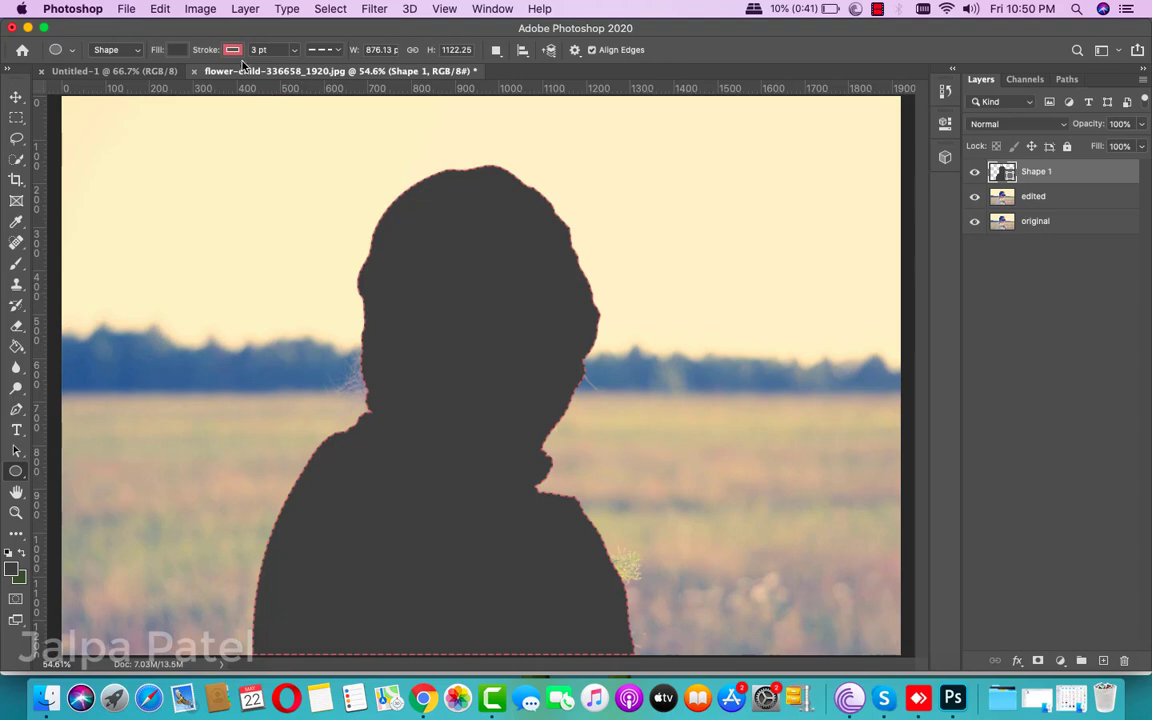
pyautogui.click(174, 49)
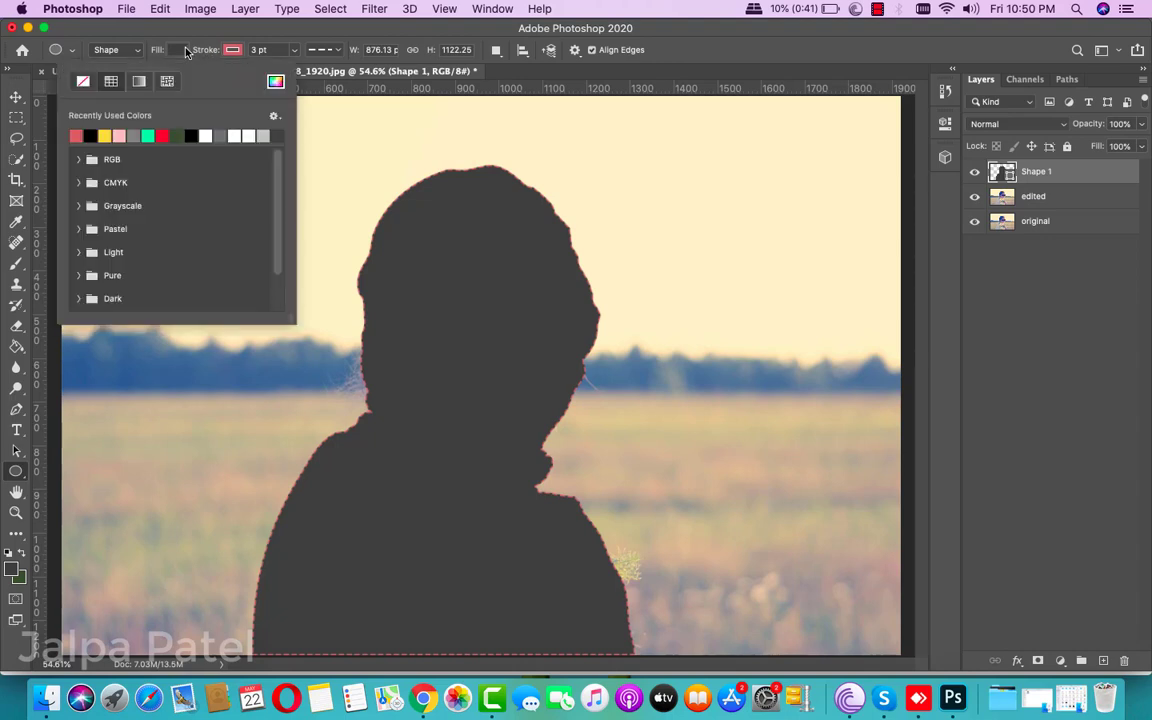
pyautogui.click(84, 82)
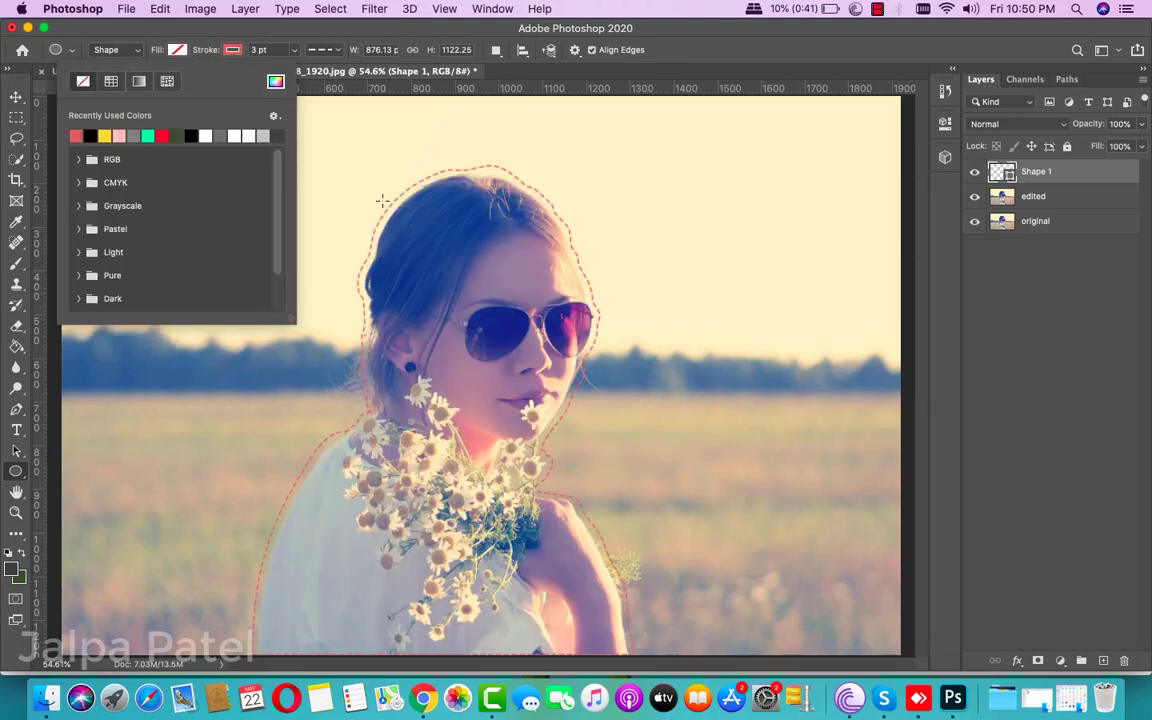
# Set the shape's stroke width to 10 pt
pyautogui.click(273, 50)
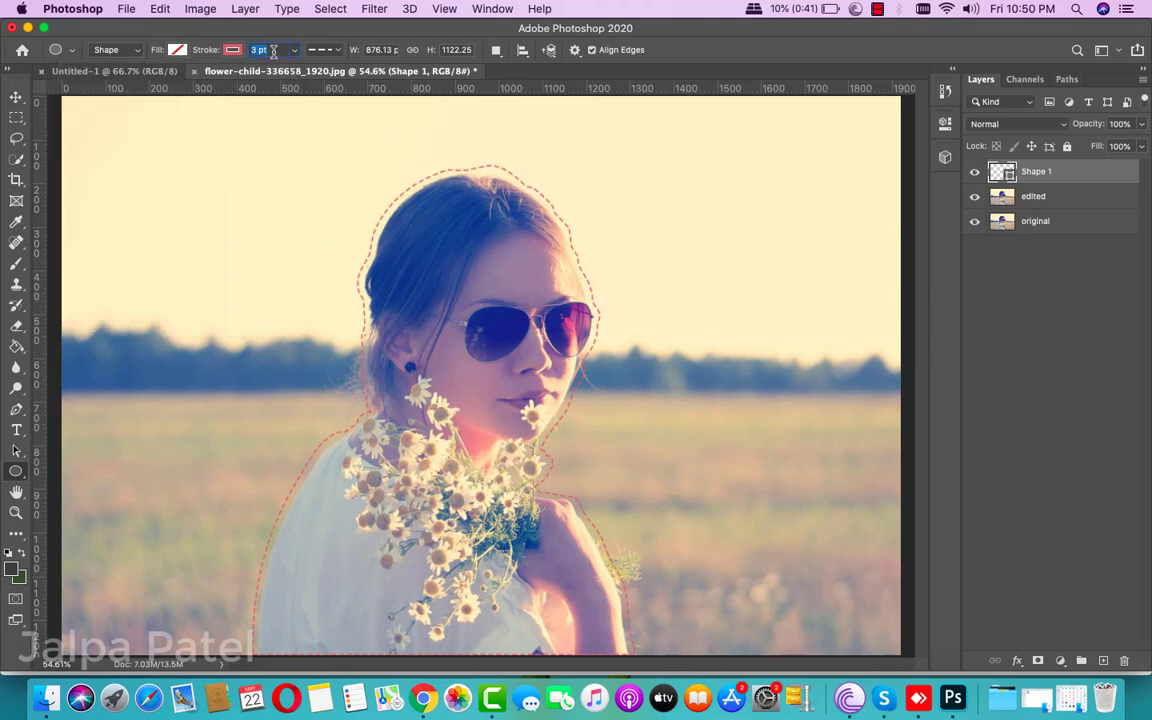
pyautogui.write('5')
pyautogui.press('Return')
pyautogui.write('7')
pyautogui.press('Return')
pyautogui.press('Return')
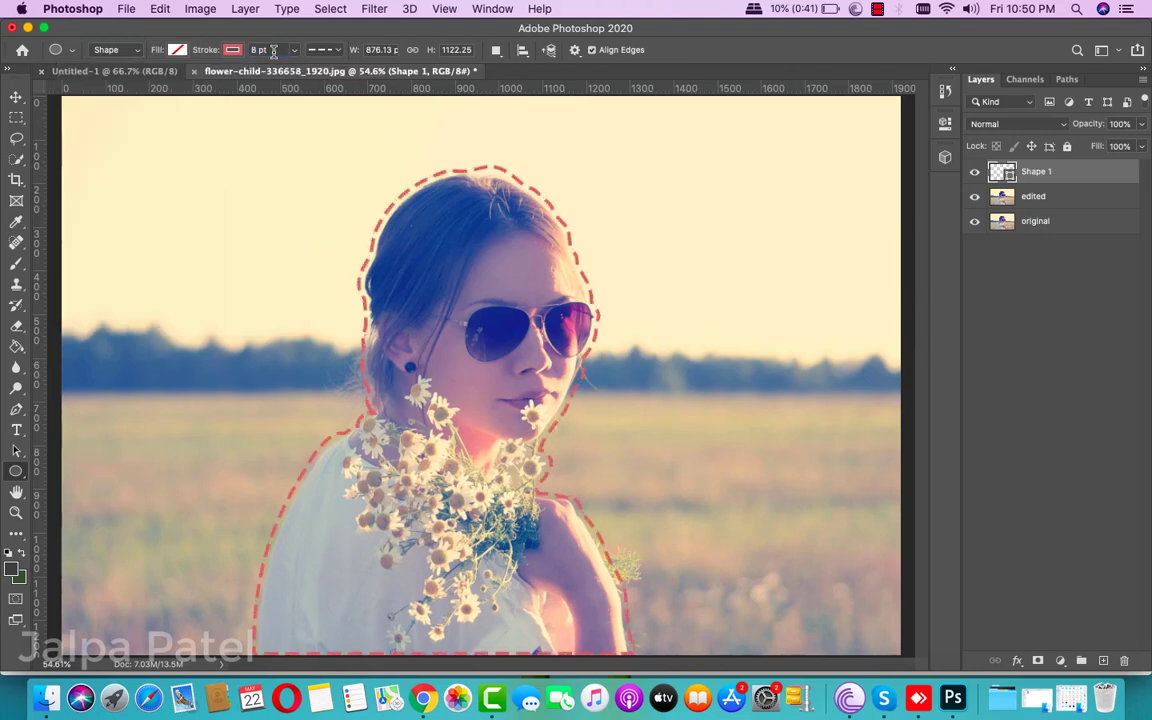
pyautogui.click(273, 50)
pyautogui.write('10')
pyautogui.press('Return')
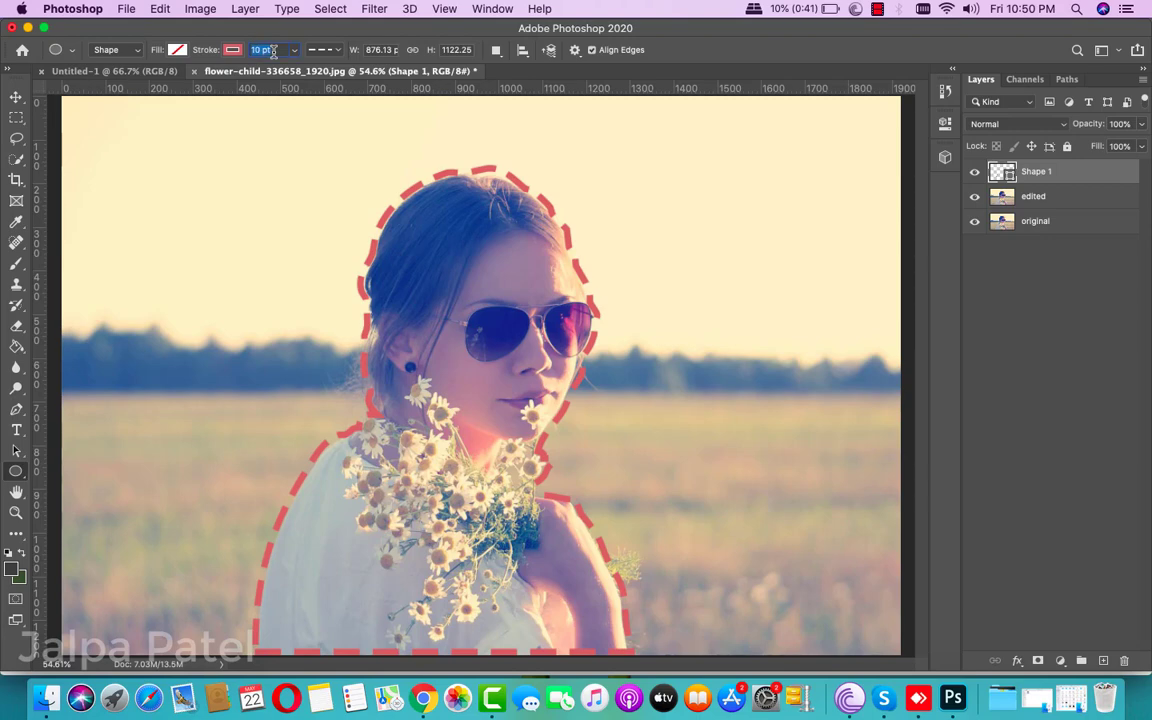
pyautogui.press('Return')
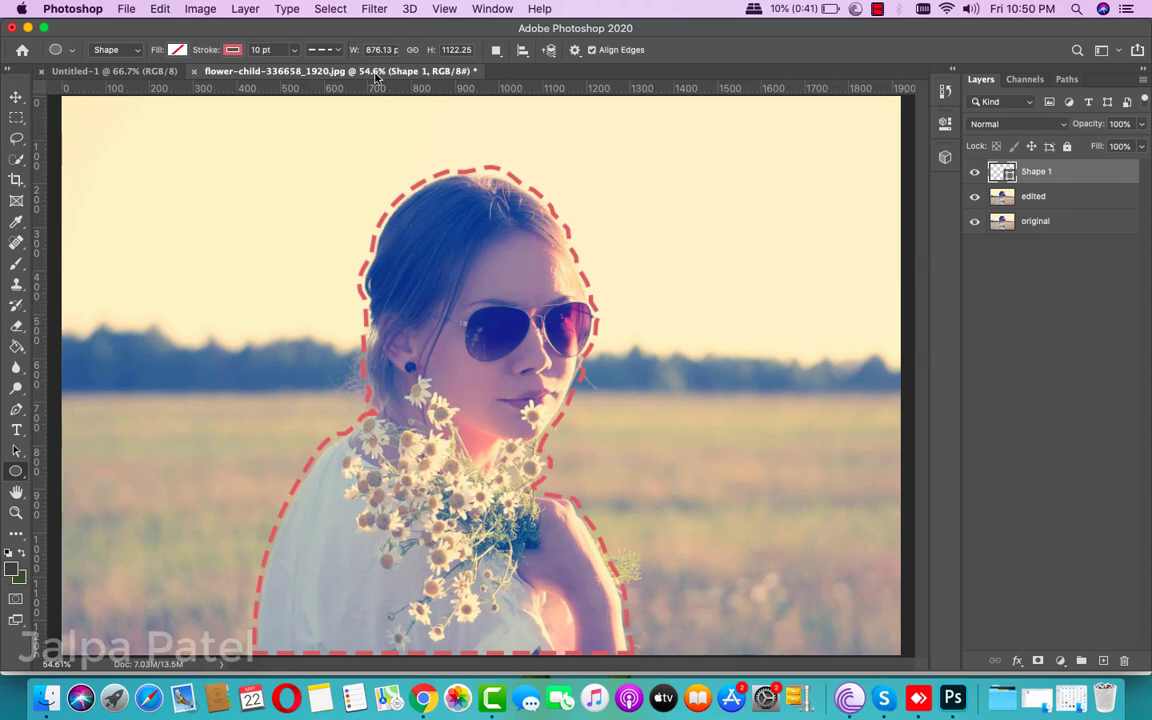
# Try a dotted stroke, return to dashes, and bring up the detailed stroke options
pyautogui.click(334, 52)
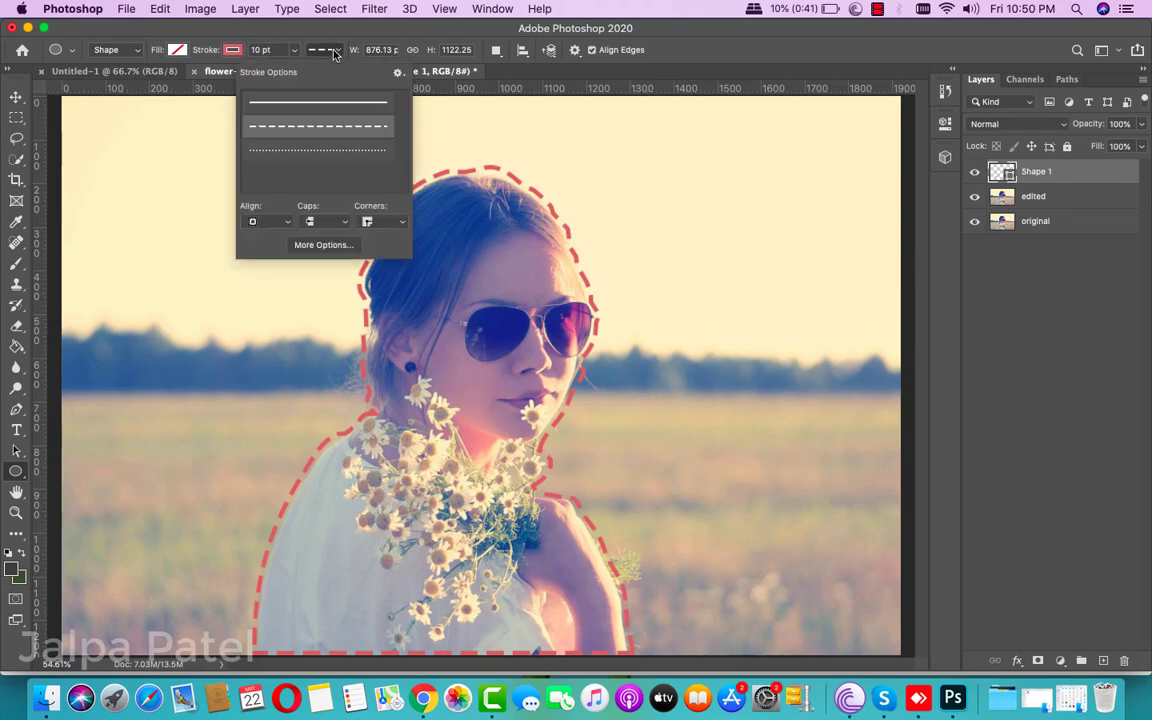
pyautogui.click(318, 152)
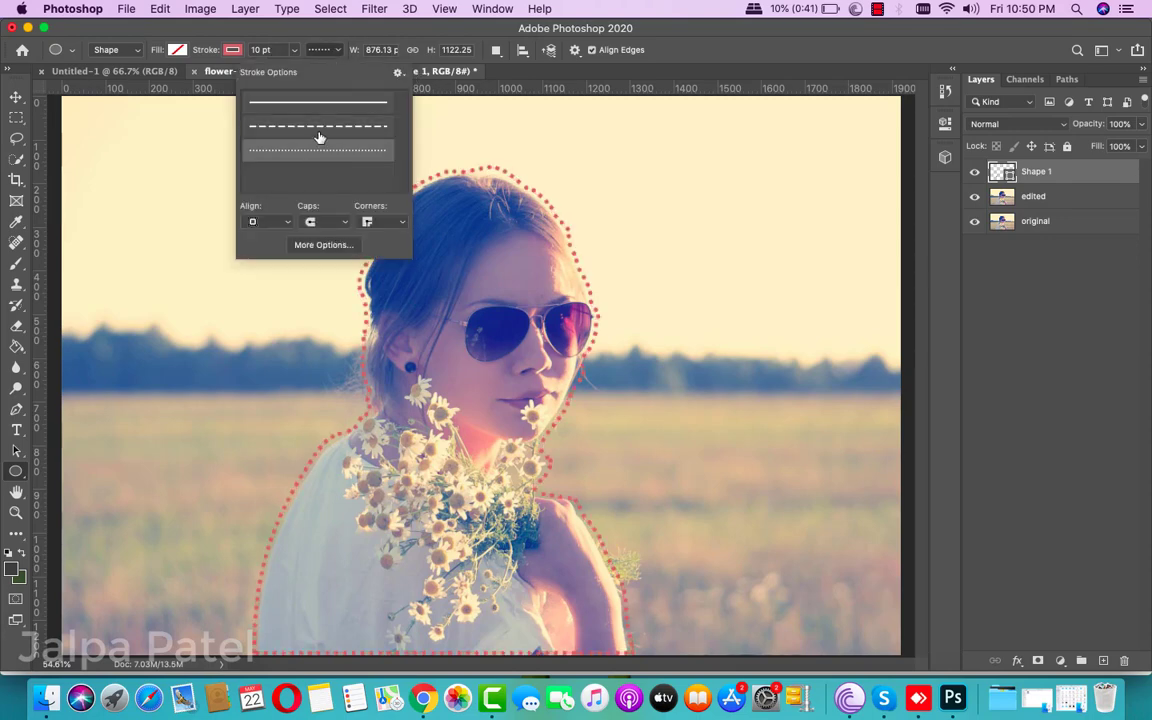
pyautogui.click(318, 128)
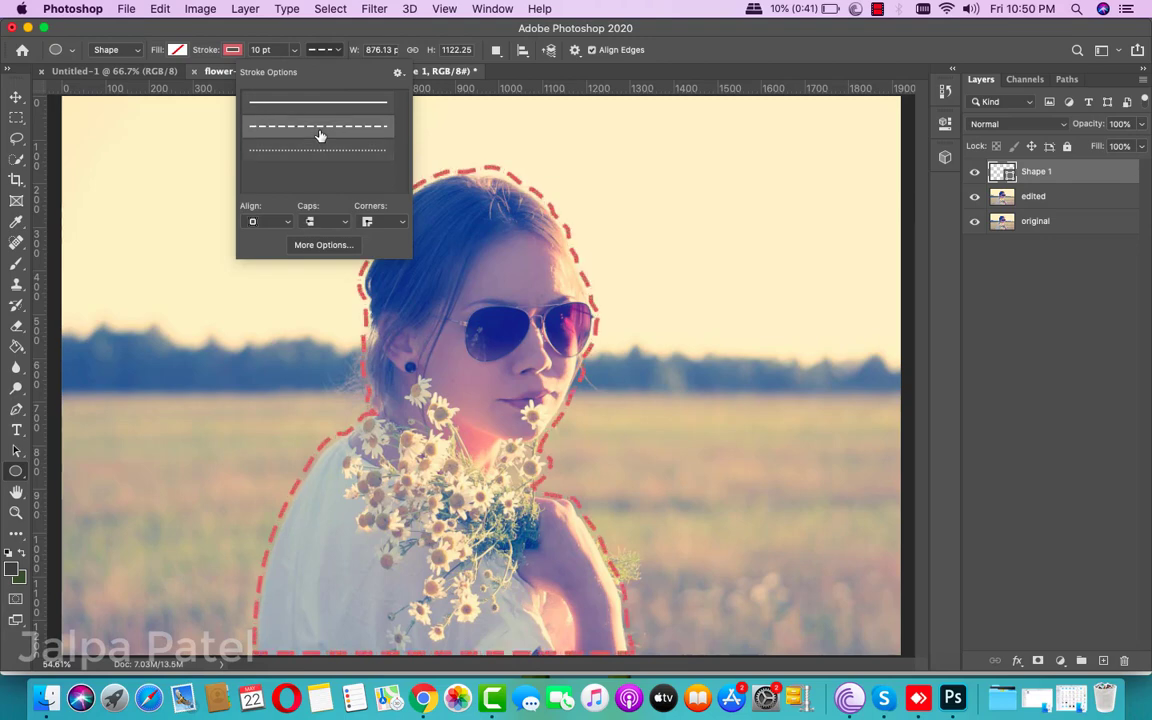
pyautogui.click(349, 250)
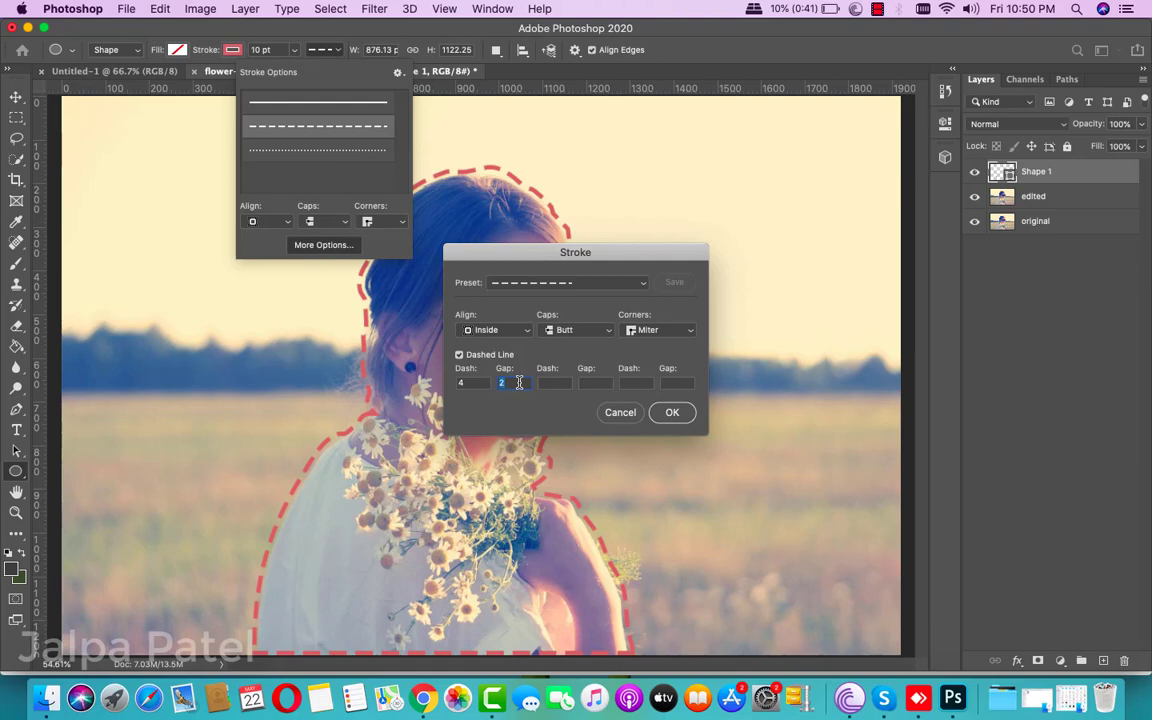
# Adjust the dash length in the stroke More Options dialog
pyautogui.scroll(2, 519, 382)
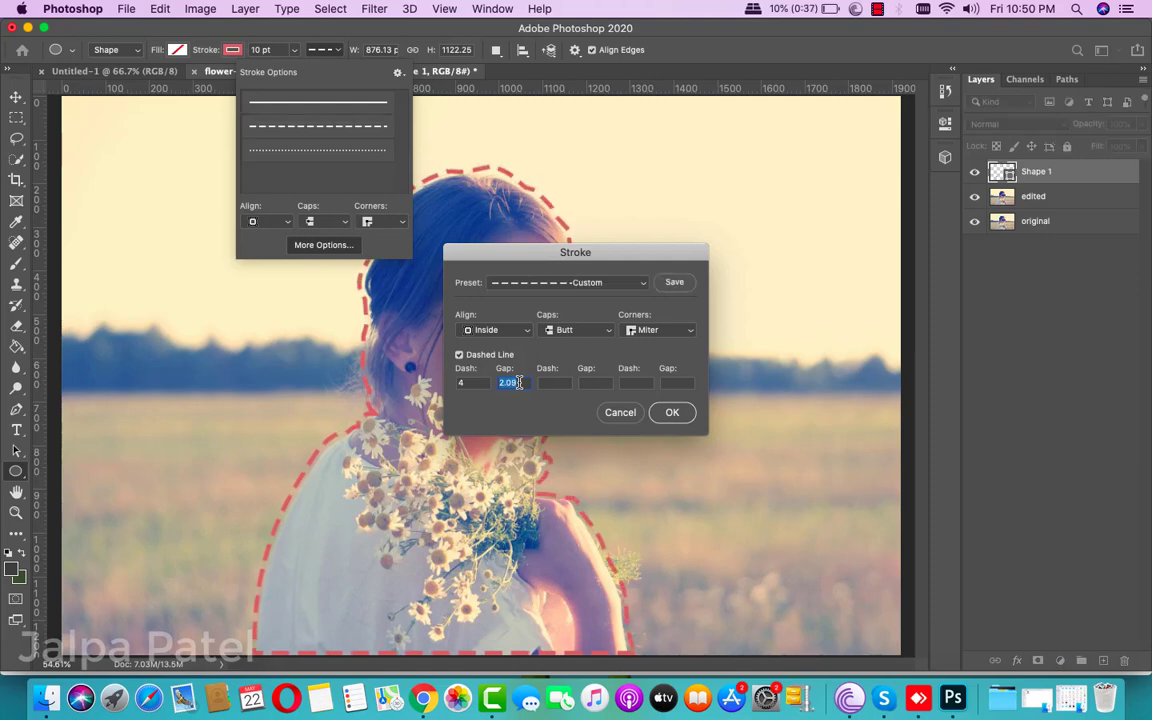
pyautogui.scroll(6, 519, 382)
pyautogui.scroll(6, 519, 382)
pyautogui.scroll(2, 519, 382)
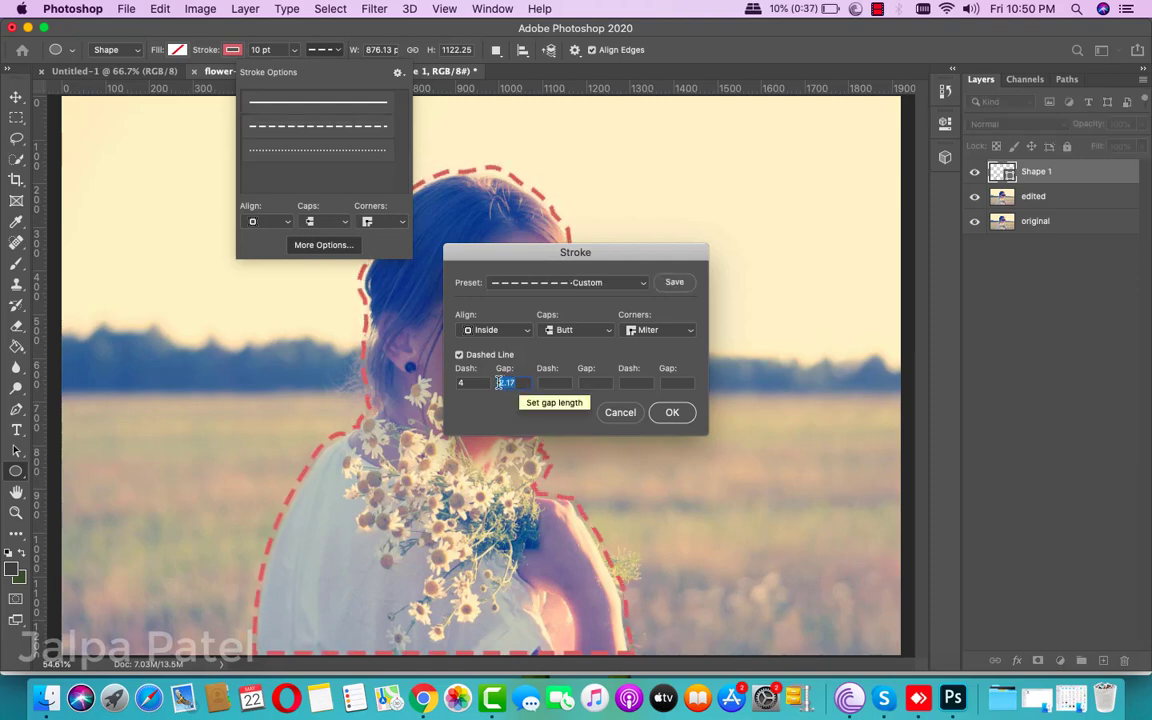
pyautogui.click(489, 382)
pyautogui.scroll(-2, 489, 382)
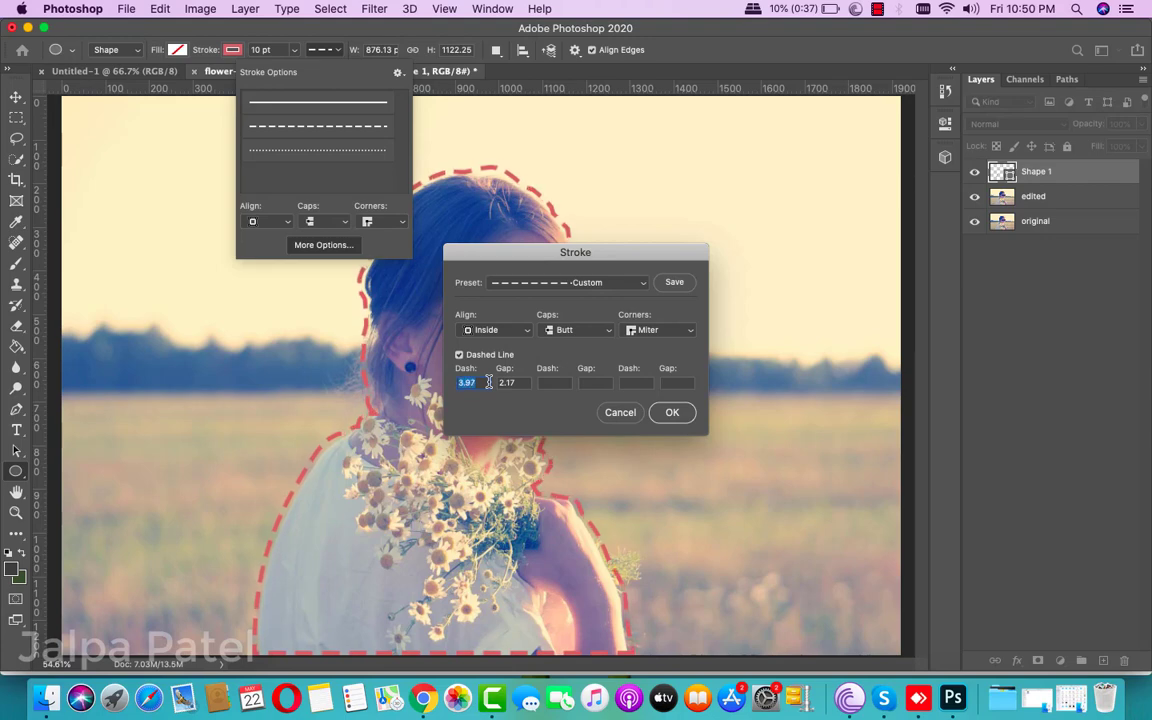
pyautogui.scroll(-10, 489, 382)
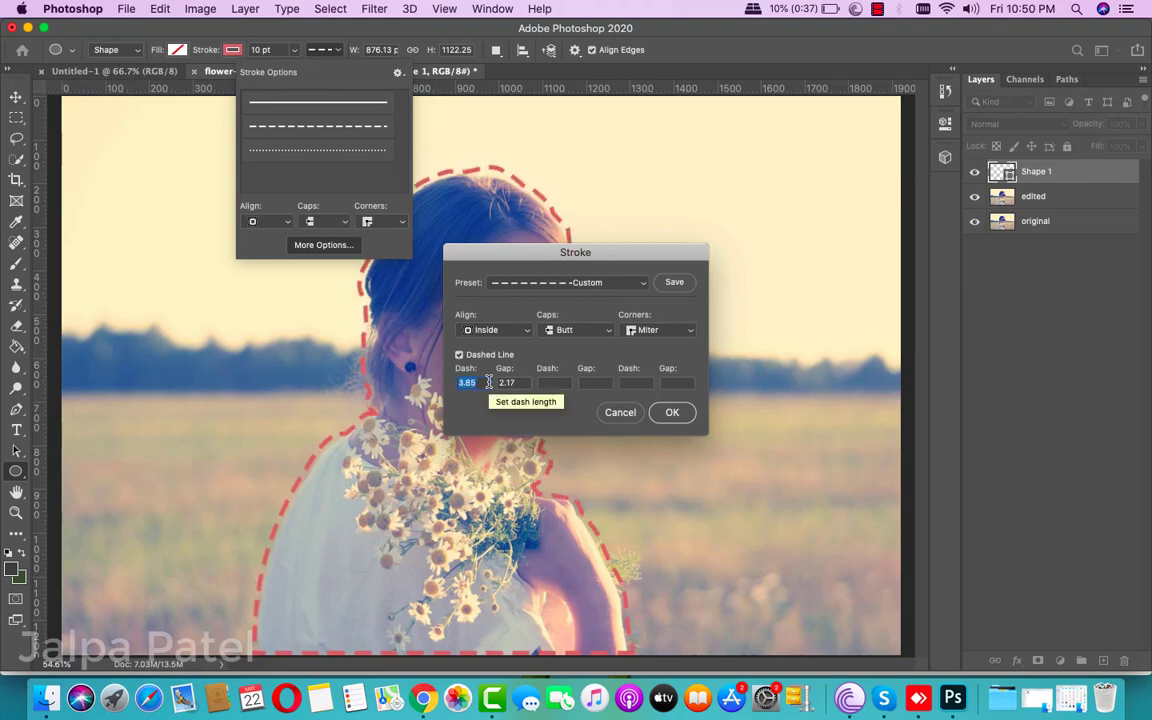
pyautogui.scroll(-2, 489, 382)
pyautogui.scroll(-2, 489, 382)
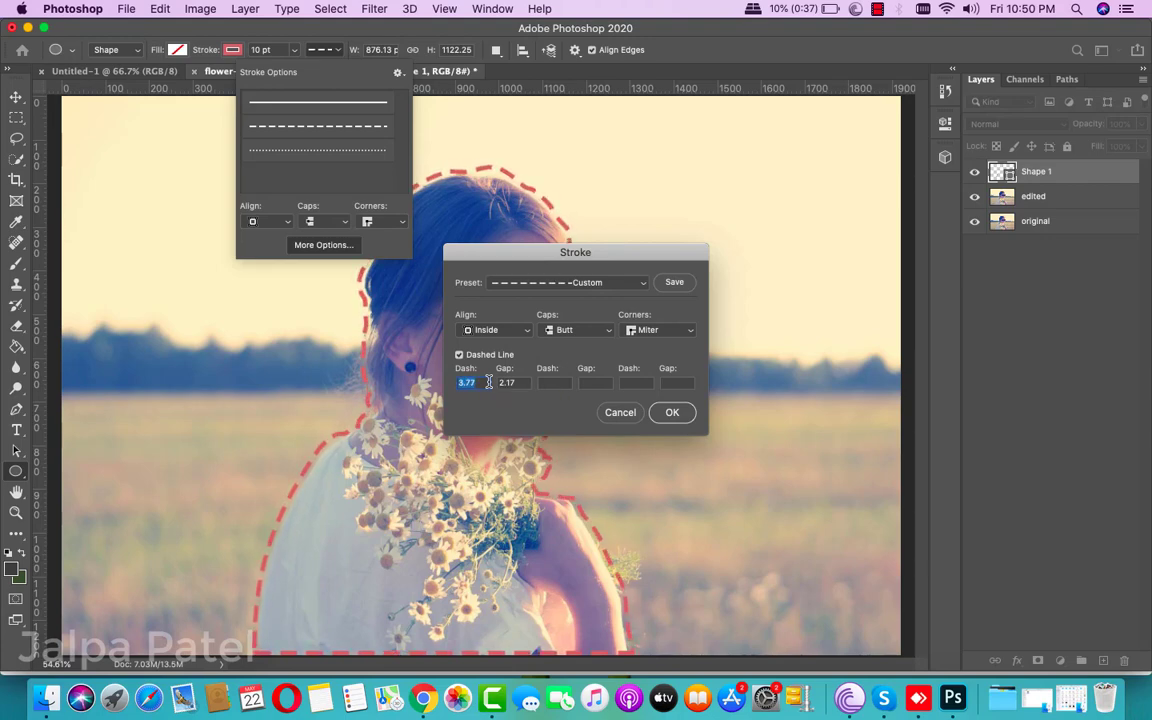
pyautogui.scroll(-2, 489, 382)
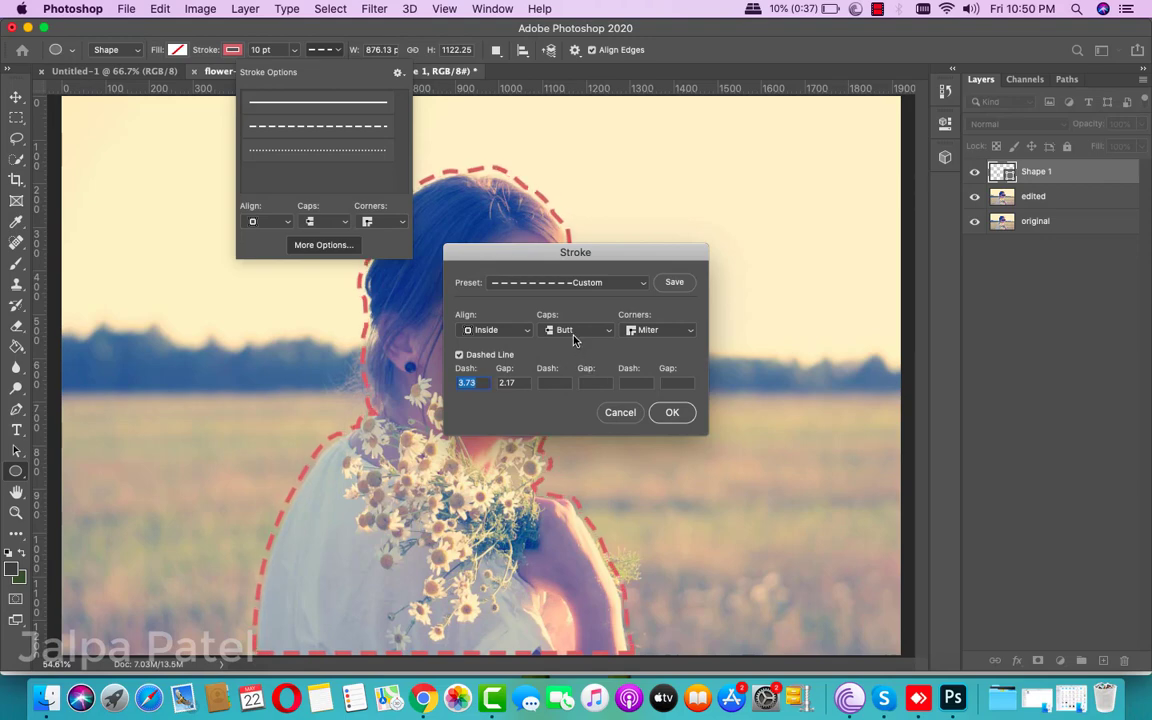
# Give the stroke round caps, outside alignment and round corners, then choose the solid preset
pyautogui.click(573, 336)
pyautogui.click(575, 346)
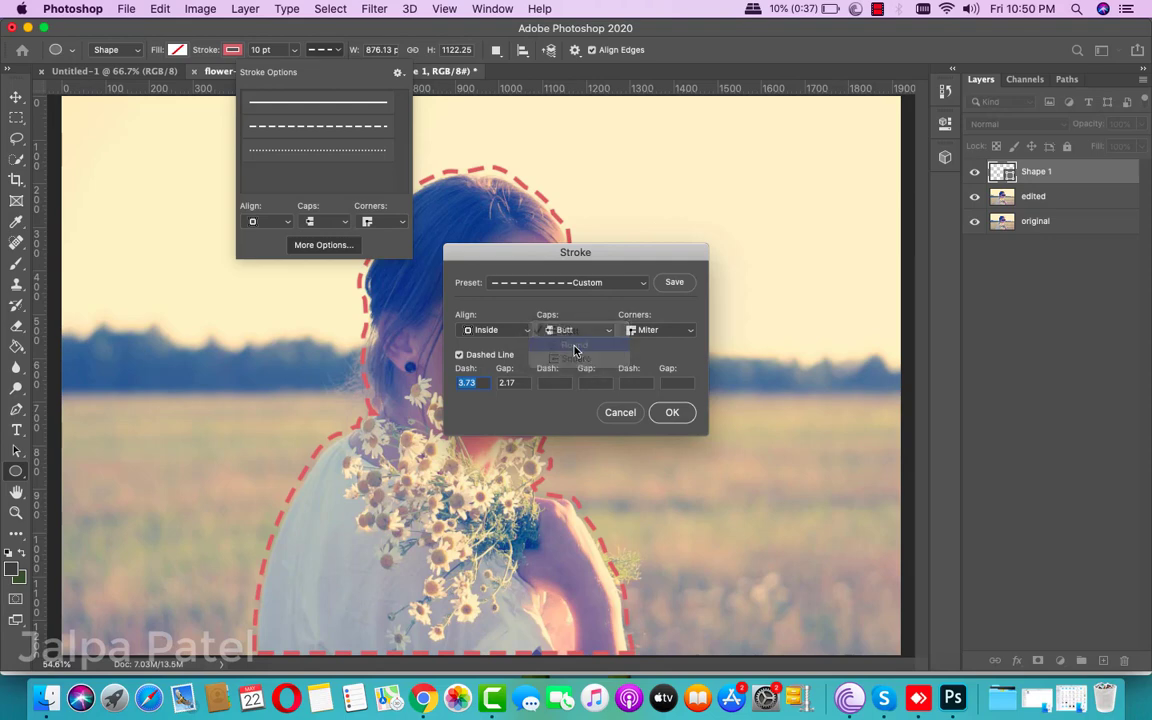
pyautogui.click(503, 338)
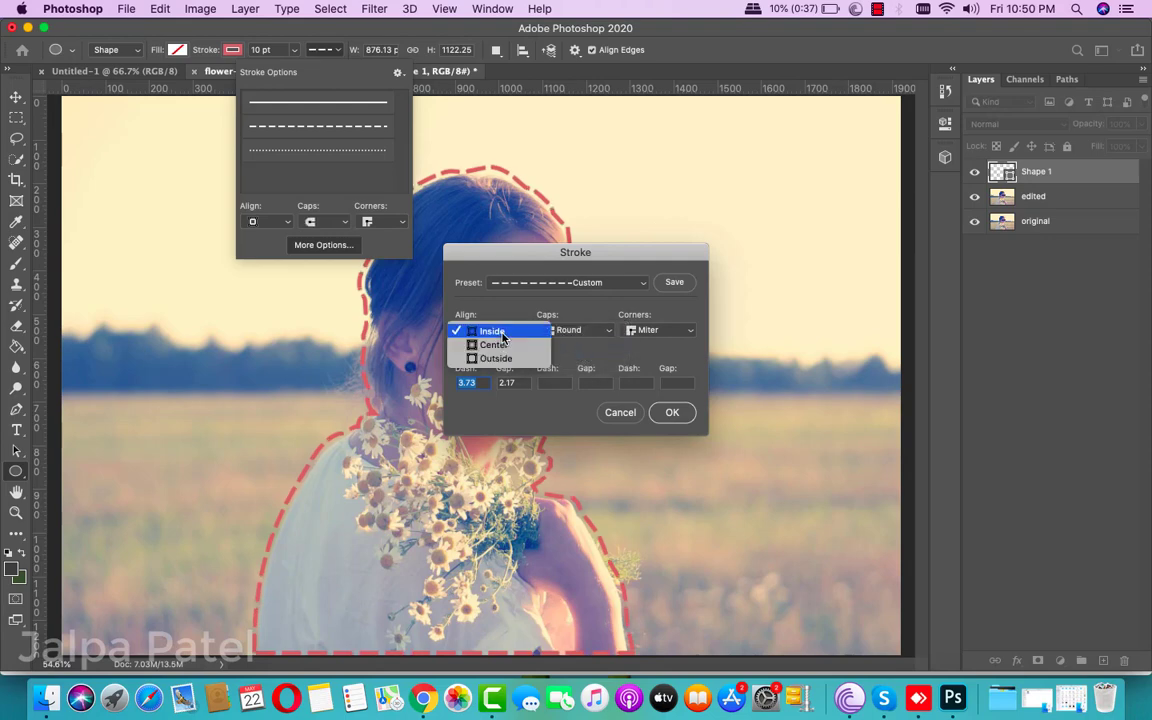
pyautogui.click(506, 358)
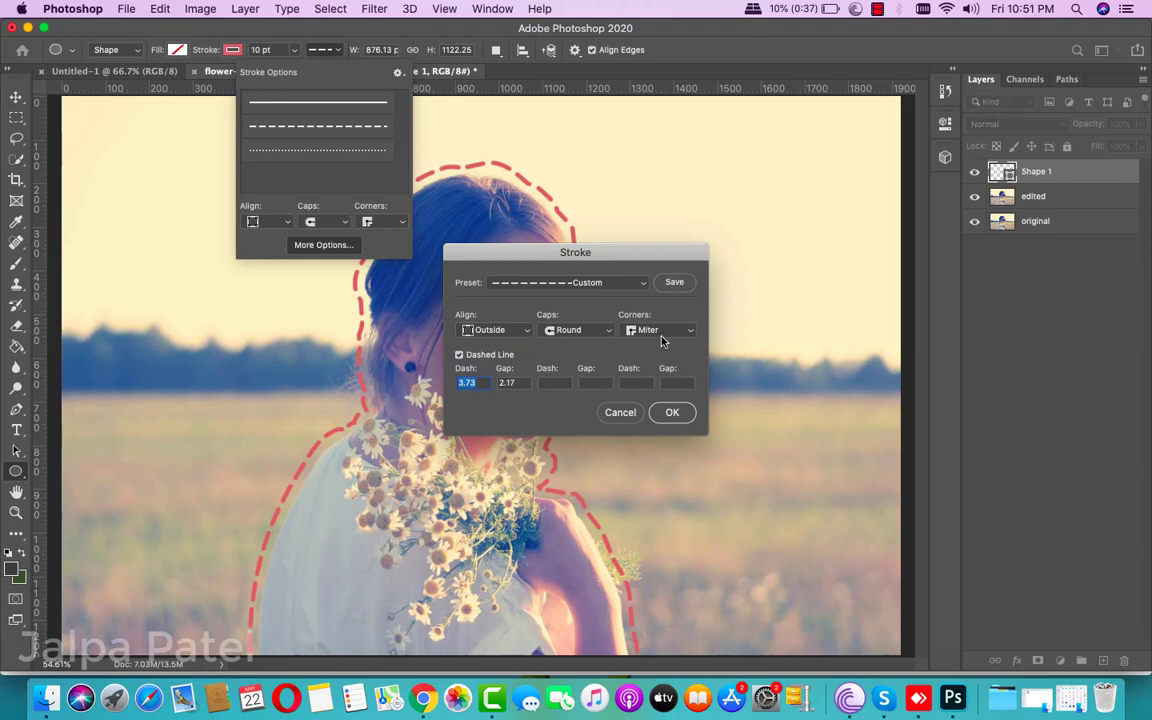
pyautogui.click(661, 340)
pyautogui.click(656, 345)
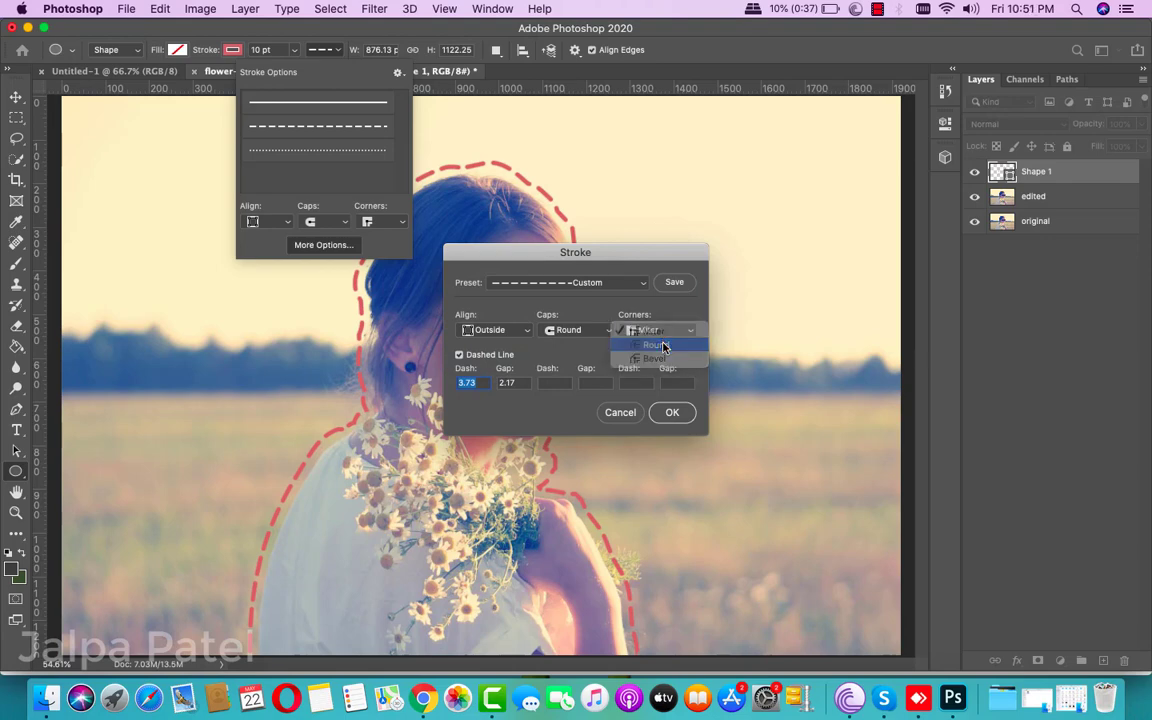
pyautogui.click(613, 290)
pyautogui.click(590, 268)
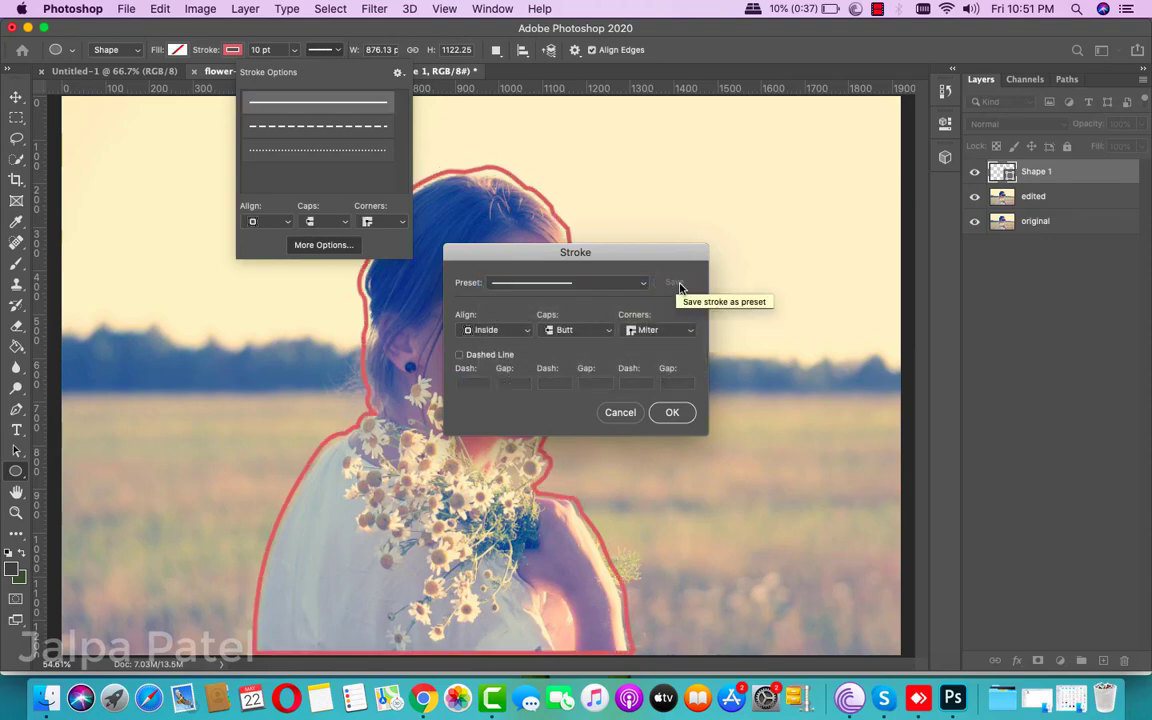
# Cycle through the stroke presets, ending on the dashed preset
pyautogui.click(538, 284)
pyautogui.click(543, 308)
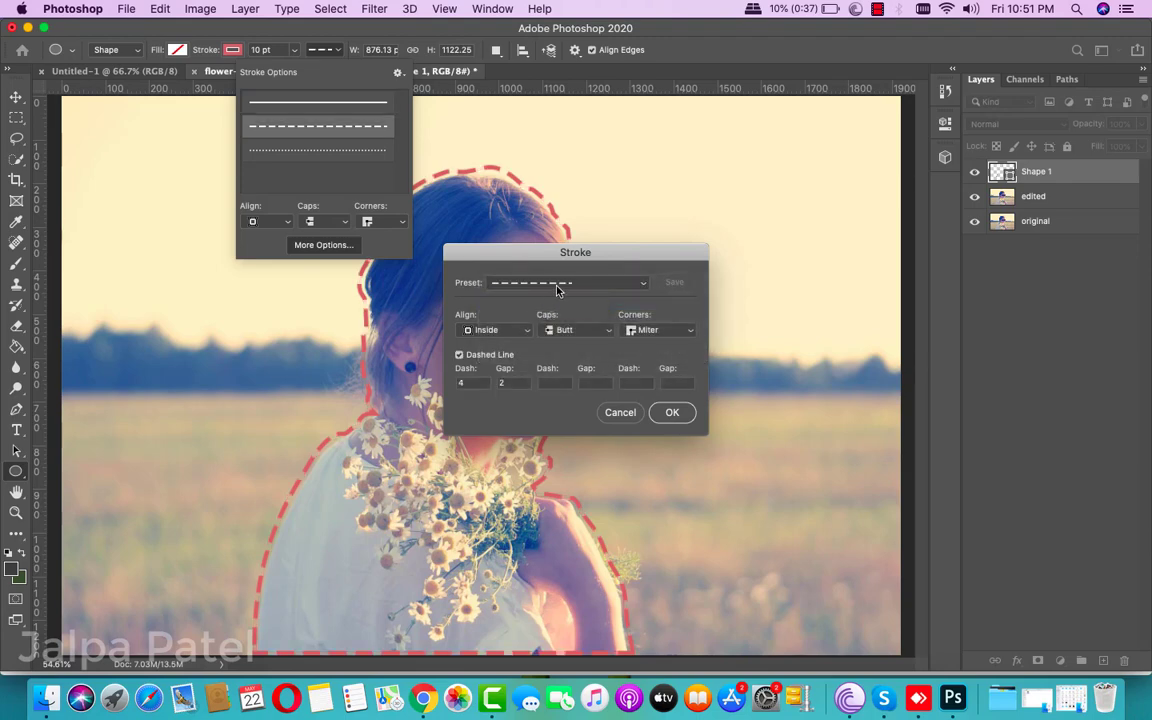
pyautogui.click(558, 287)
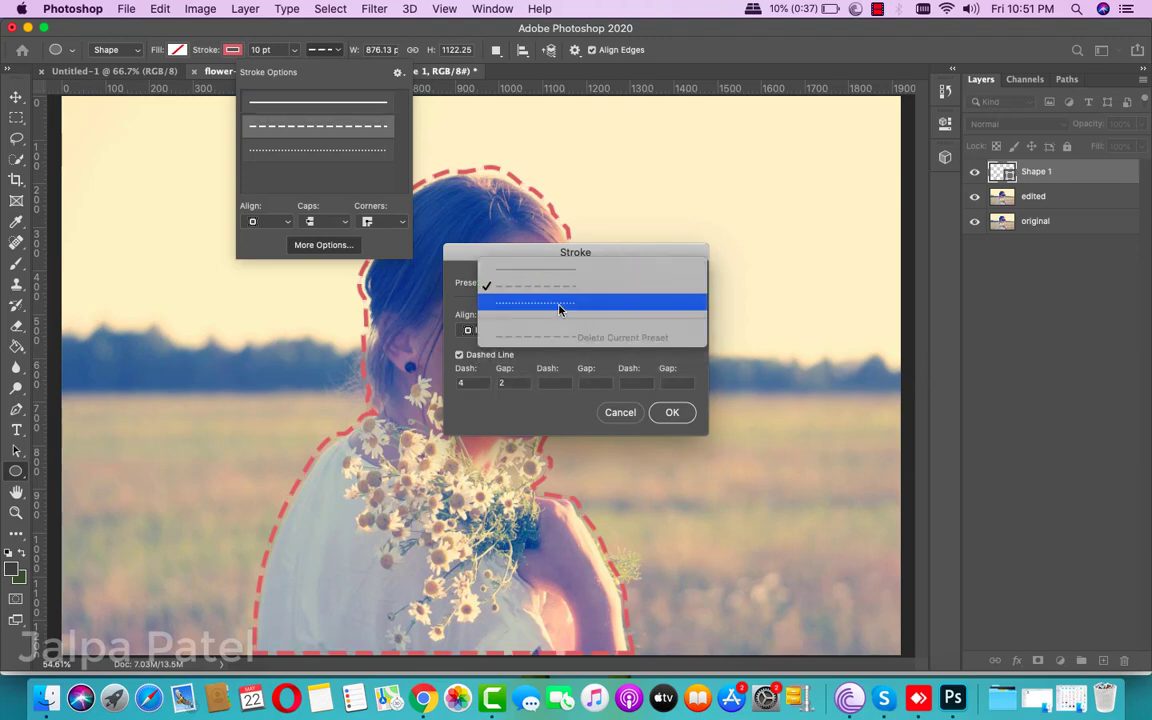
pyautogui.click(558, 305)
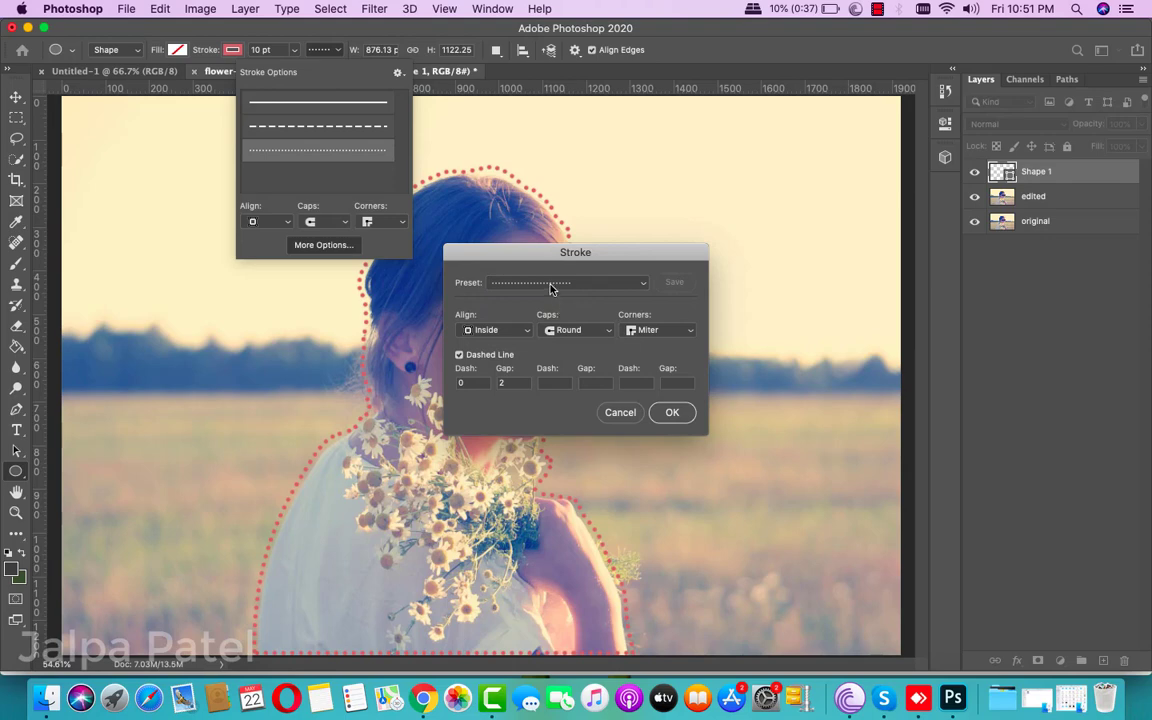
pyautogui.click(550, 286)
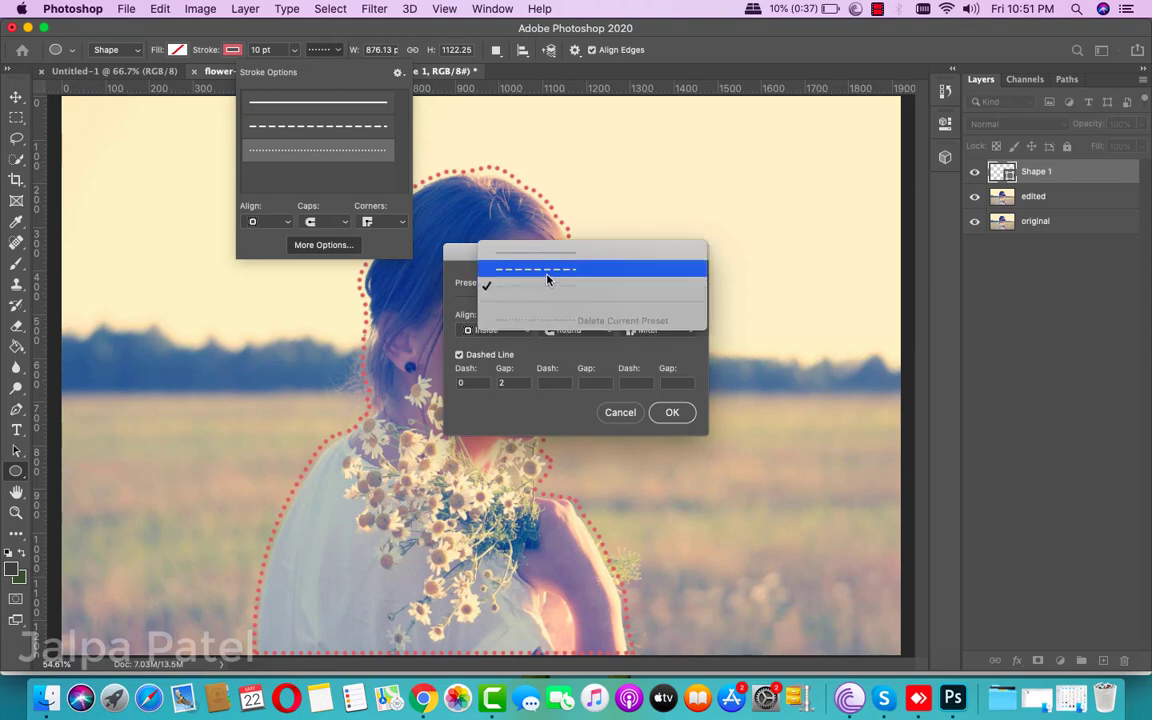
pyautogui.click(547, 272)
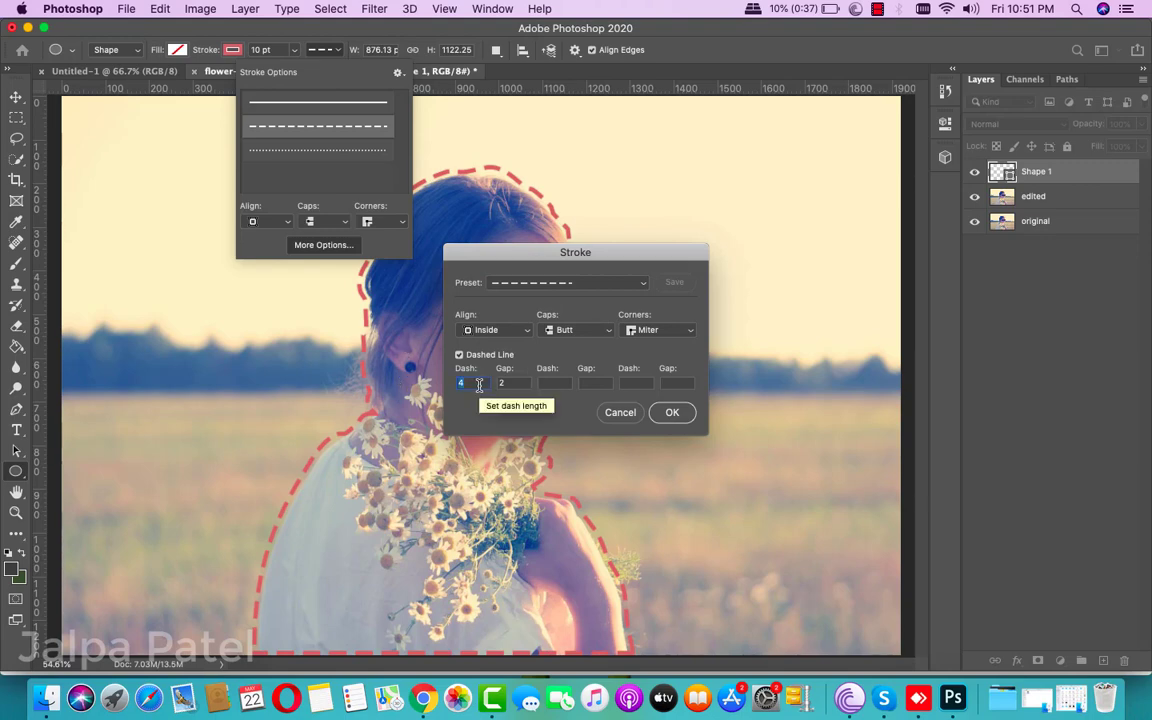
# Set dash 3 with gap 2, save it as a stroke preset and confirm
pyautogui.write('3')
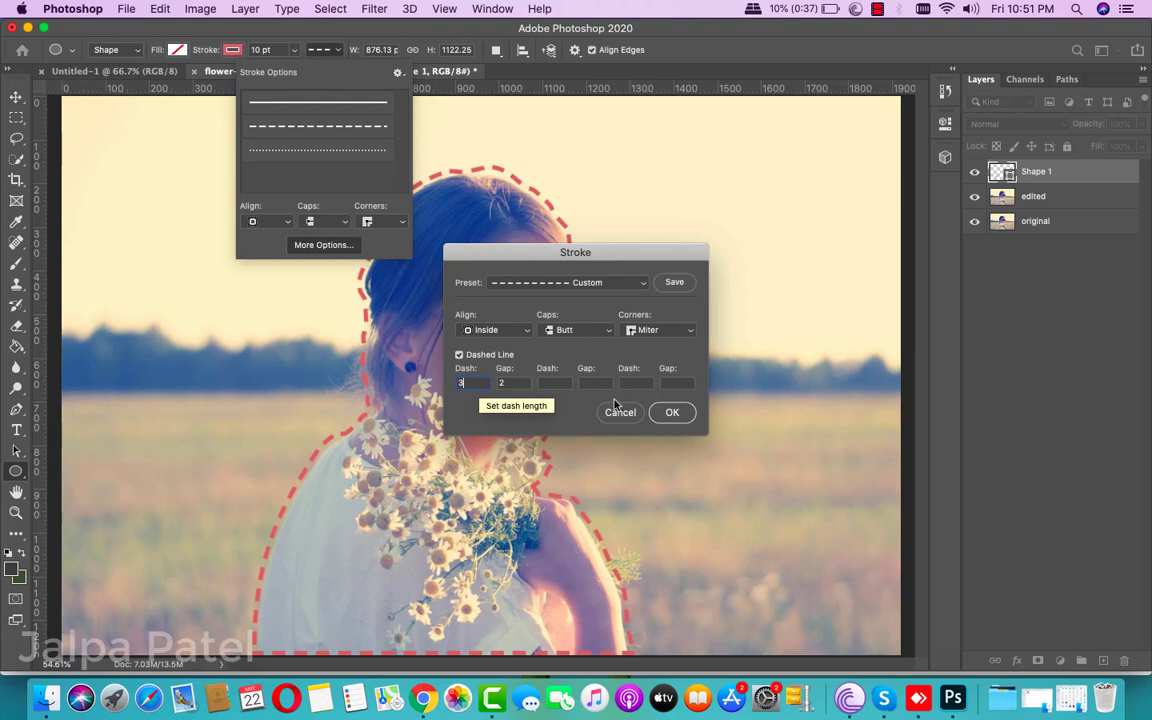
pyautogui.click(675, 284)
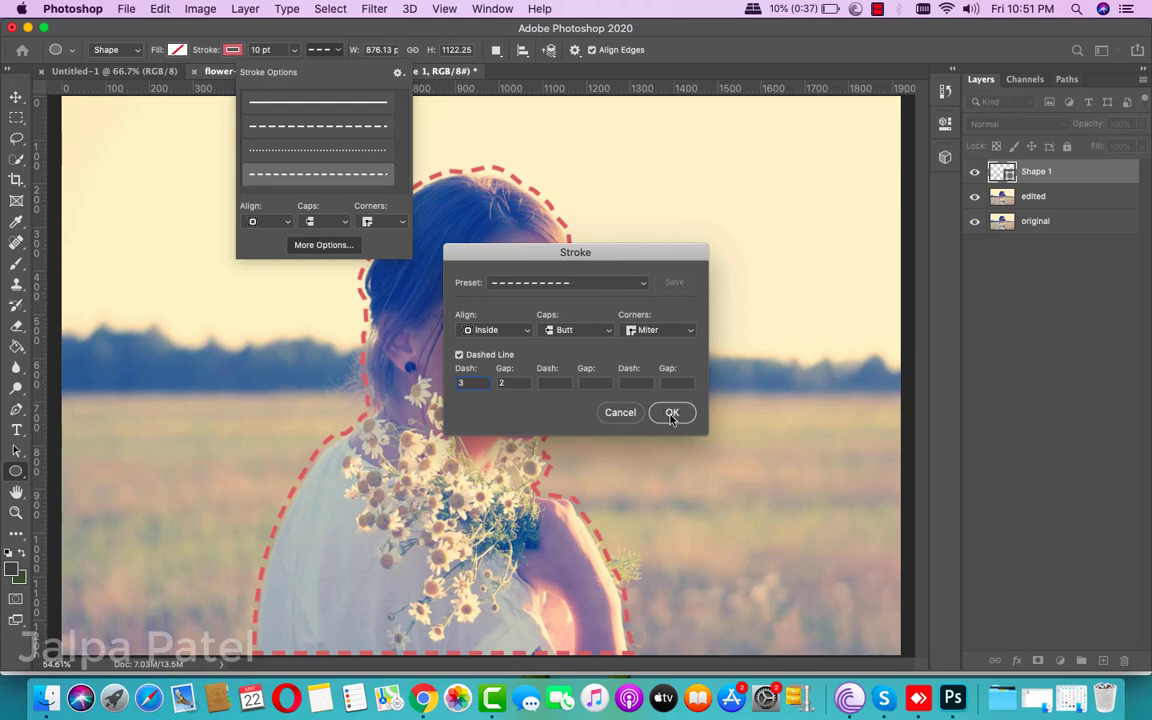
pyautogui.click(672, 412)
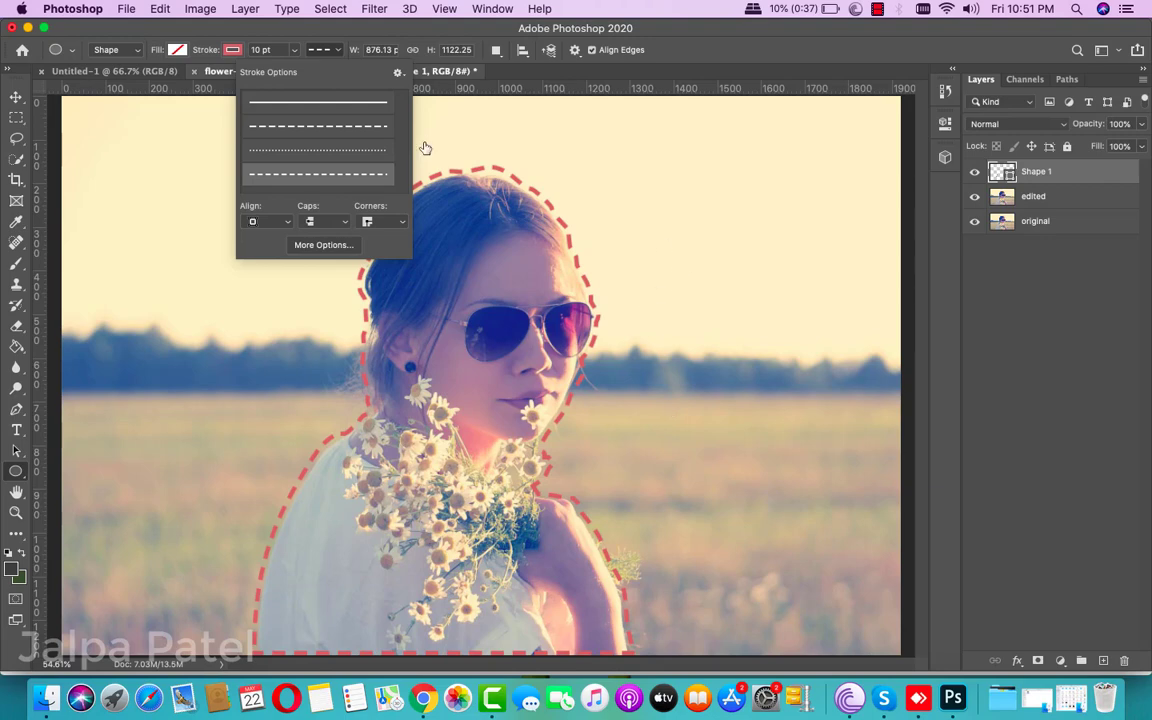
# Try green and white stroke colours, then settle on pure red for the dashed outline
pyautogui.click(228, 53)
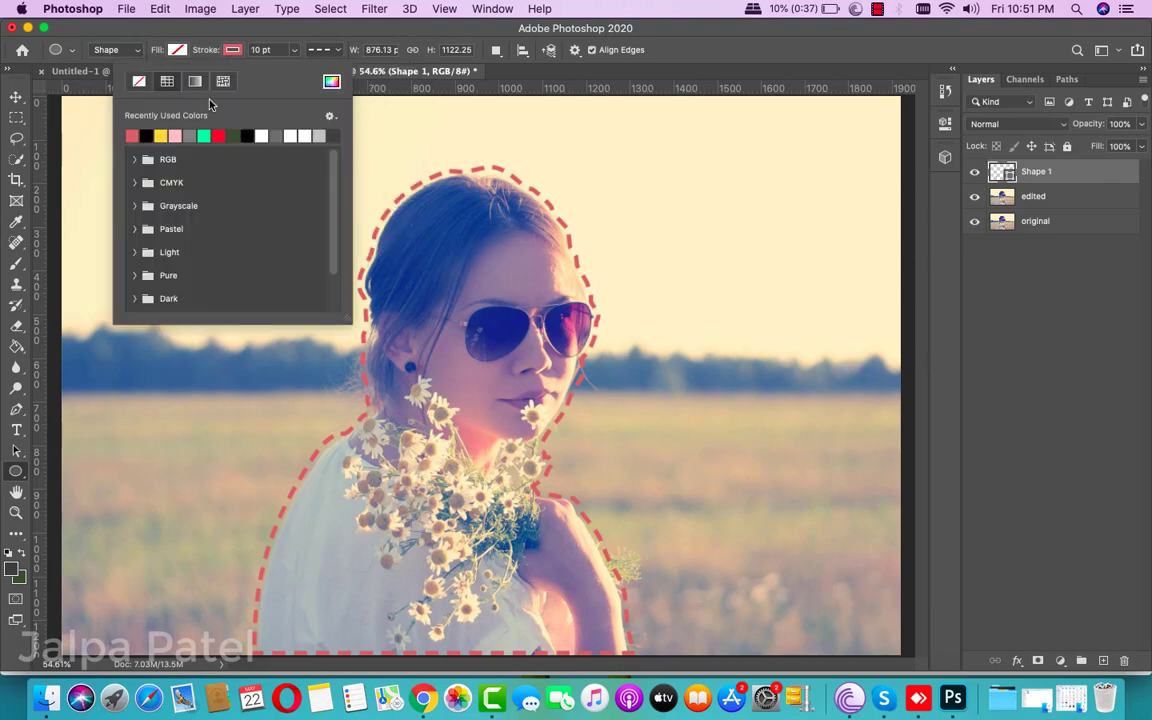
pyautogui.click(204, 135)
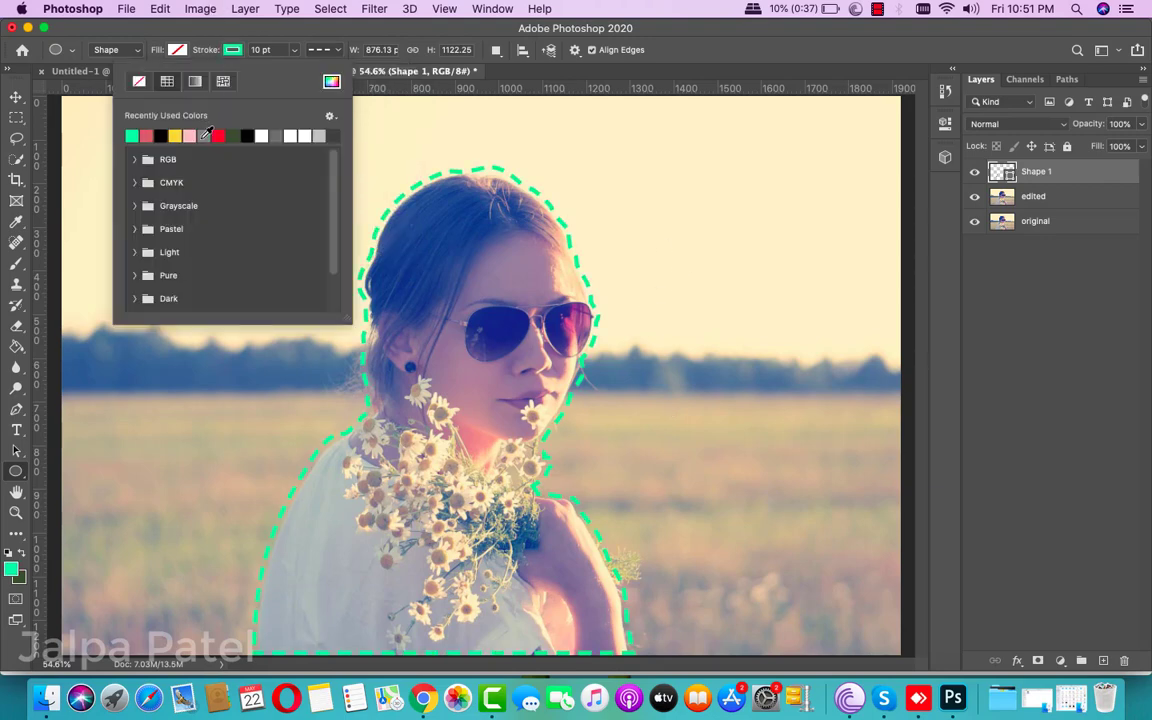
pyautogui.click(261, 135)
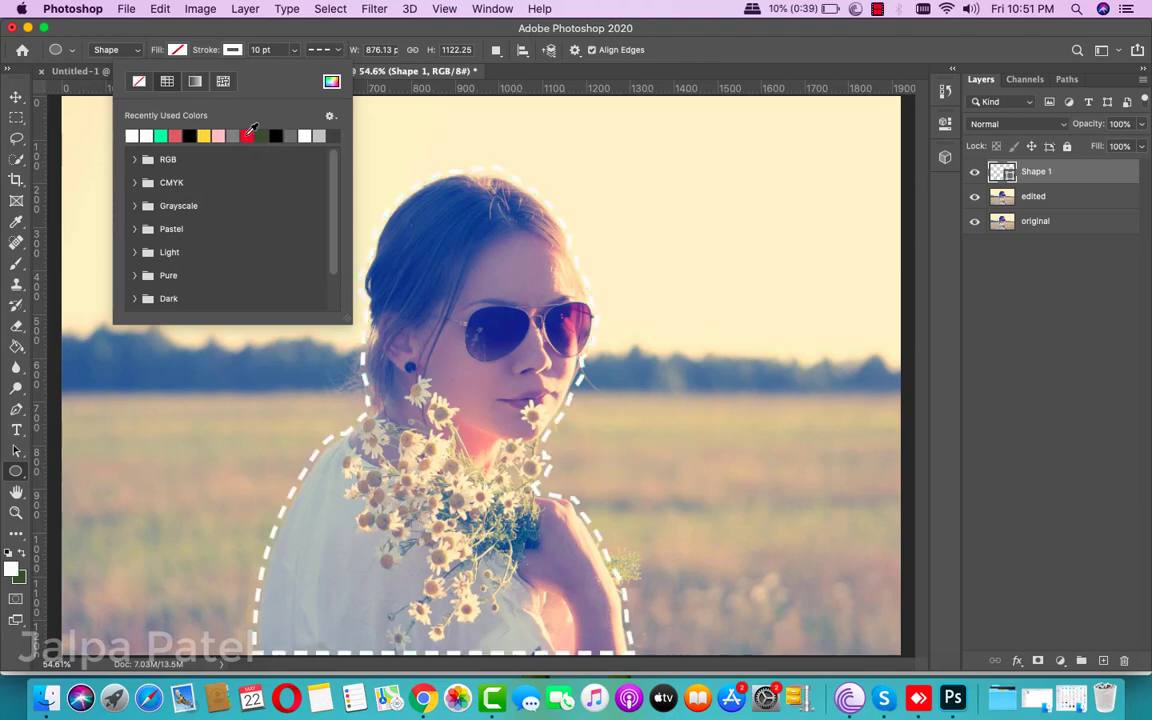
pyautogui.click(232, 135)
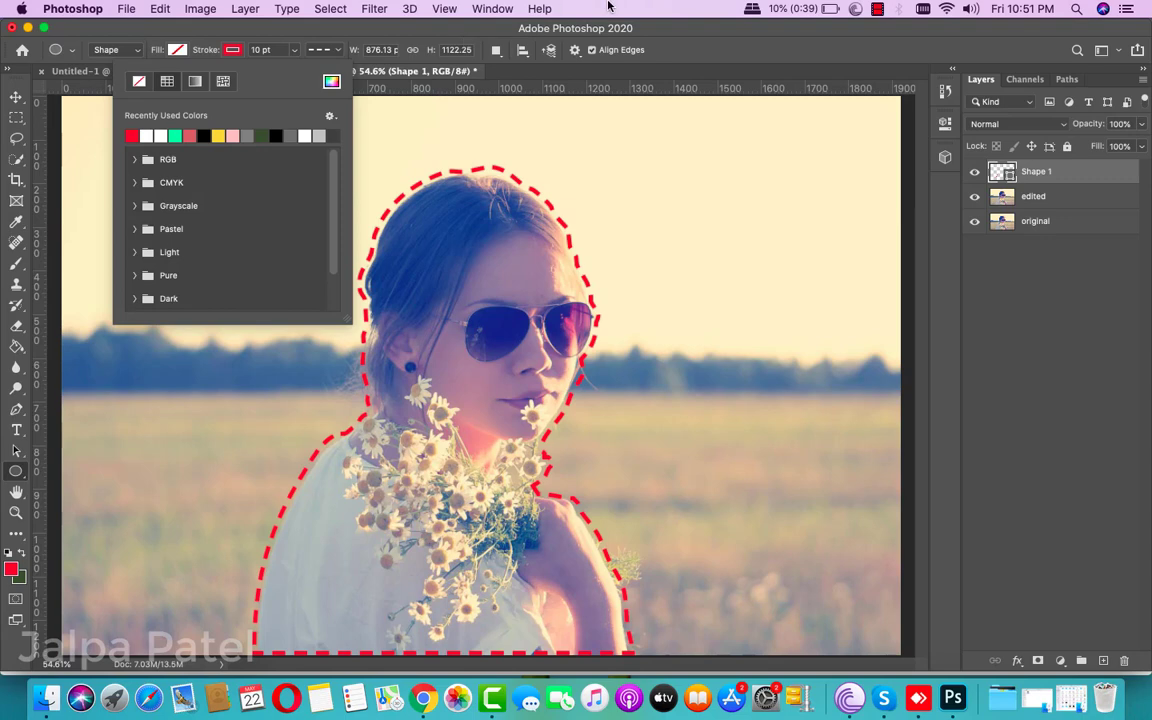
pyautogui.click(662, 36)
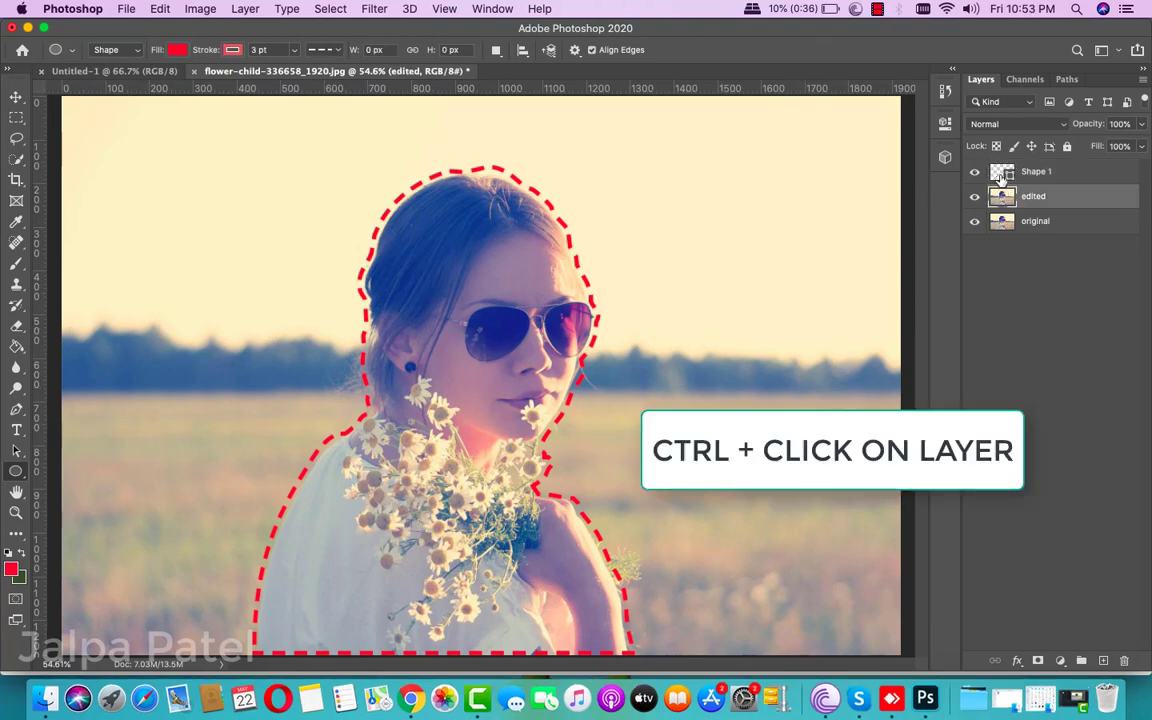
# Load Shape 1 as a selection, mask the edited layer with it, and hide the original layer
pyautogui.click(1001, 177)
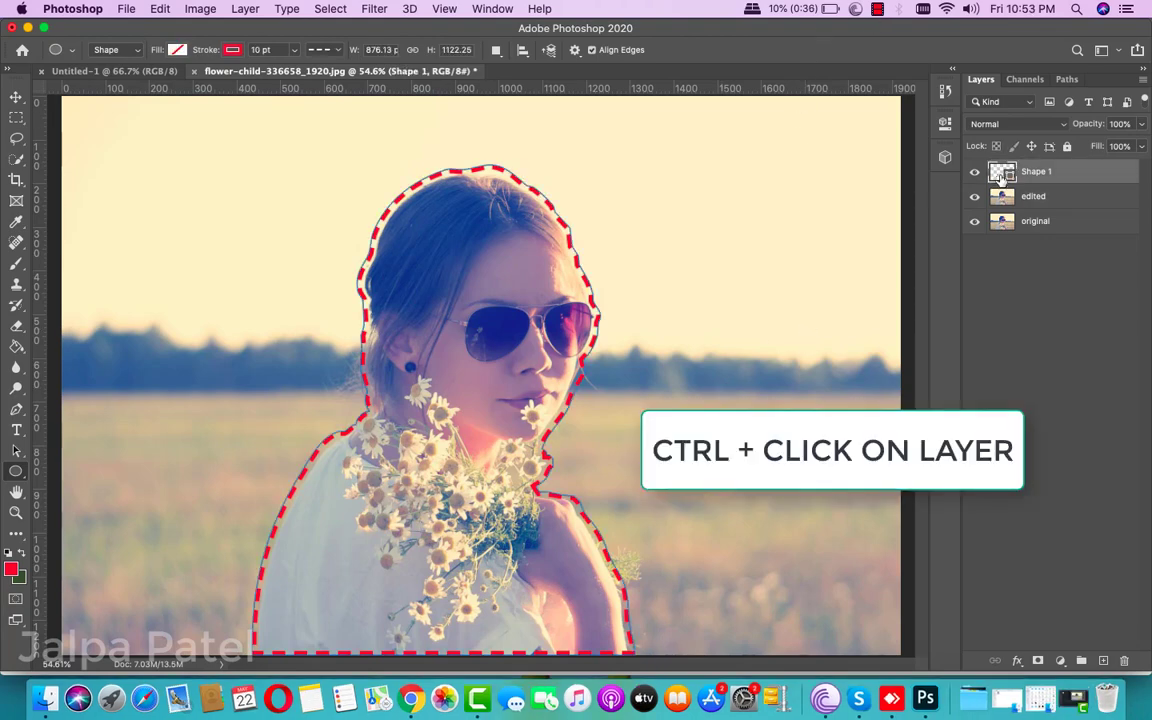
pyautogui.keyDown('ctrl'); pyautogui.click(1001, 175); pyautogui.keyUp('ctrl')
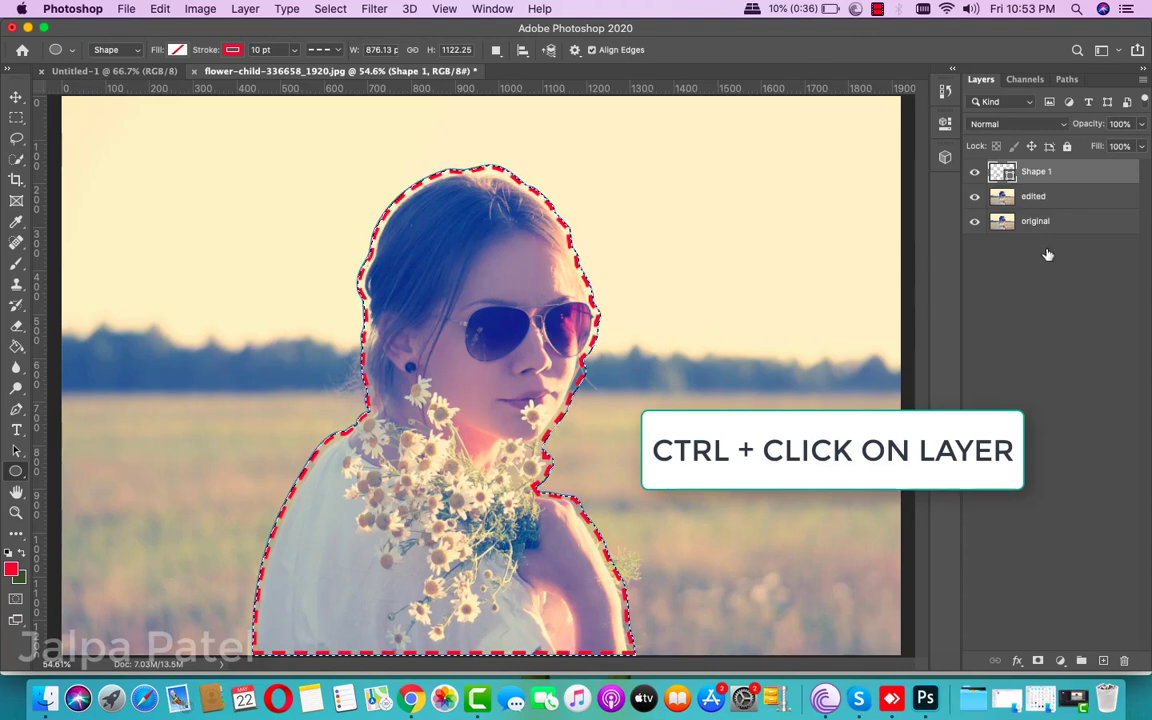
pyautogui.click(1040, 196)
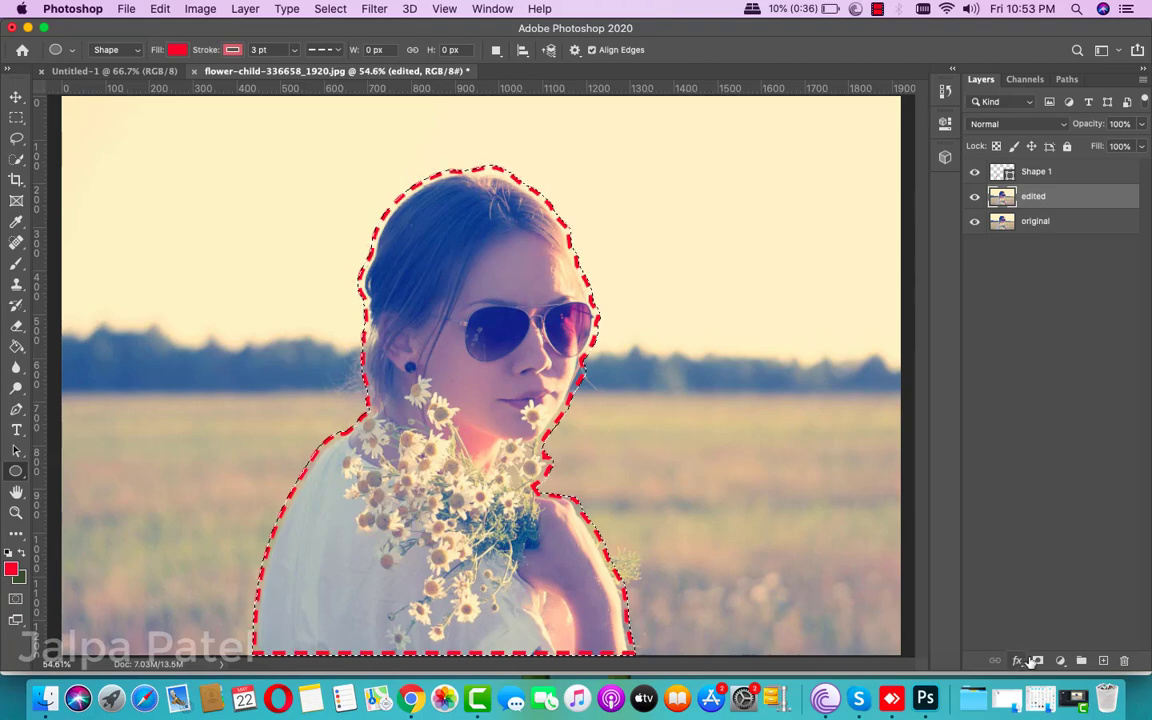
pyautogui.click(1036, 661)
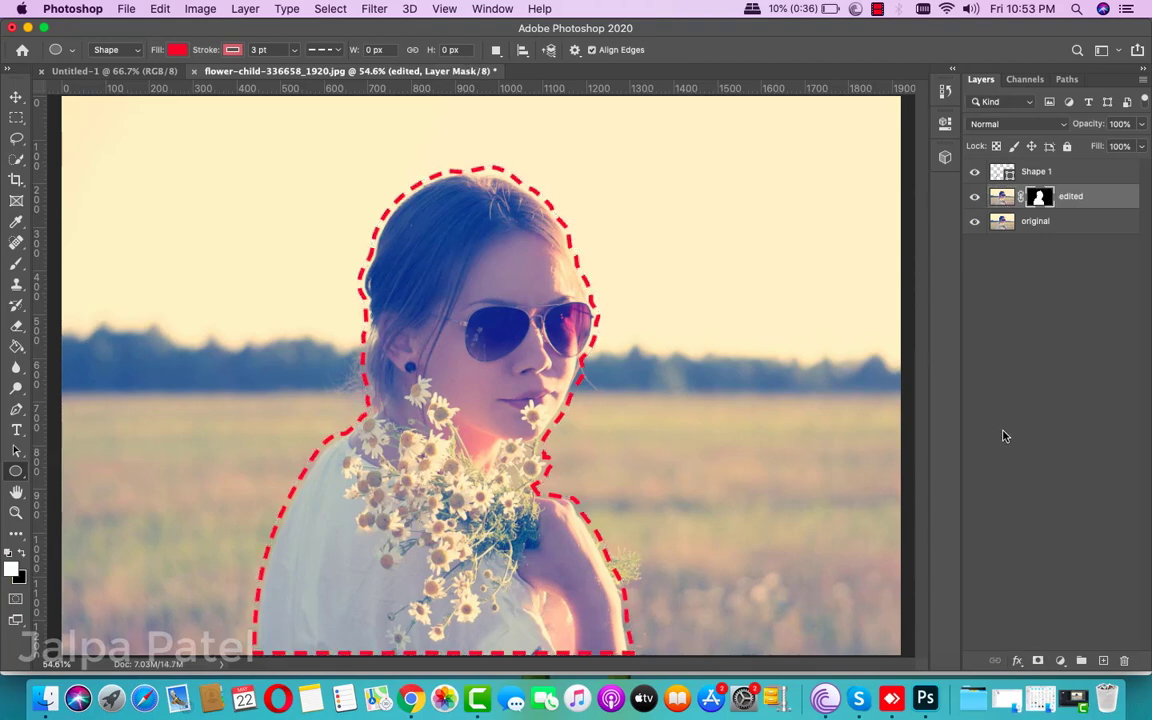
pyautogui.click(977, 222)
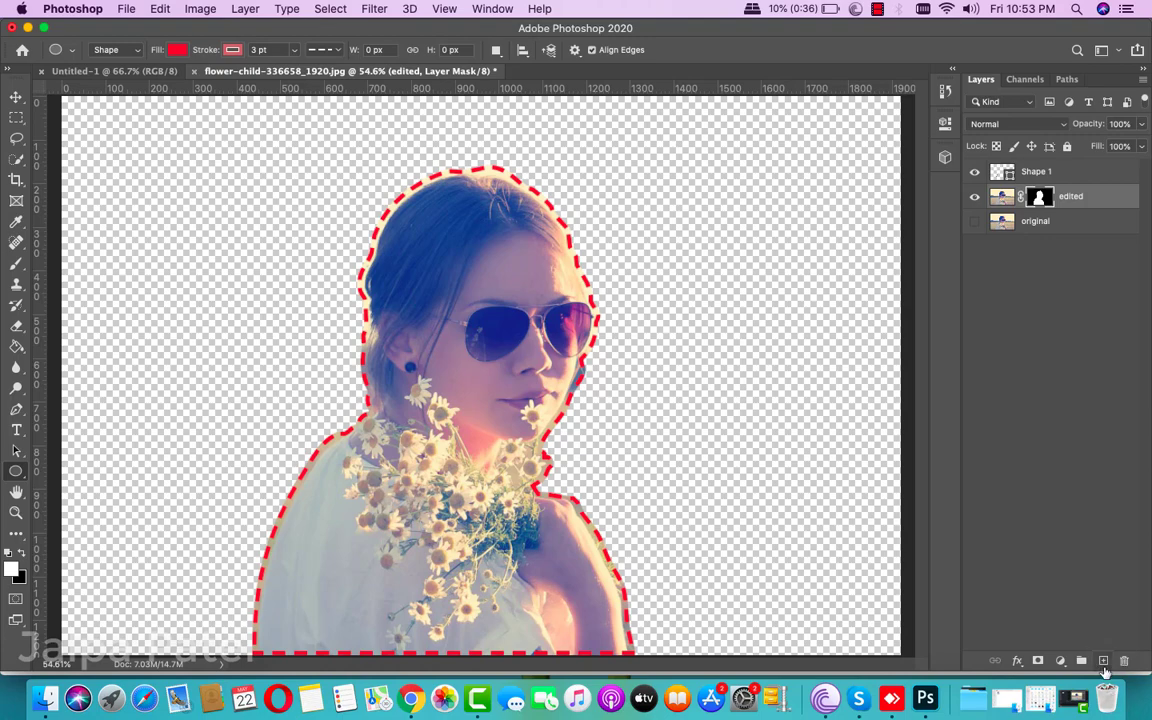
# Add Layer 1 at the bottom of the stack and fill it with yellow #fbec42
pyautogui.click(1103, 662)
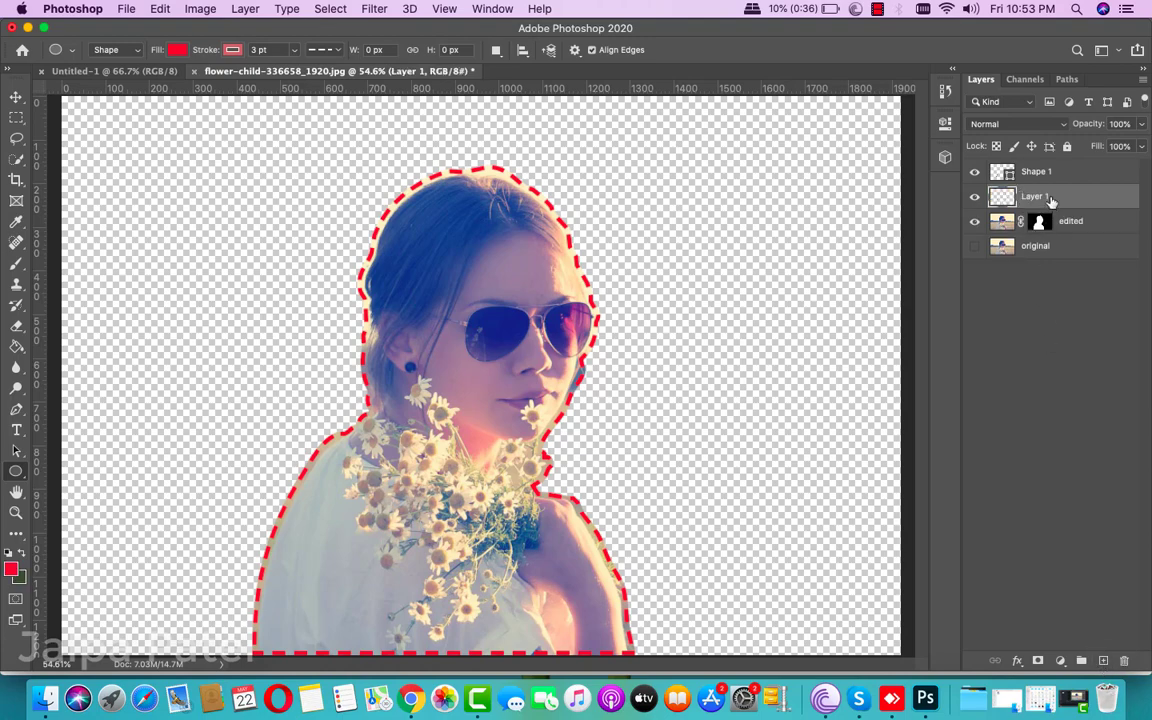
pyautogui.moveTo(1050, 201); pyautogui.dragTo(1063, 264)
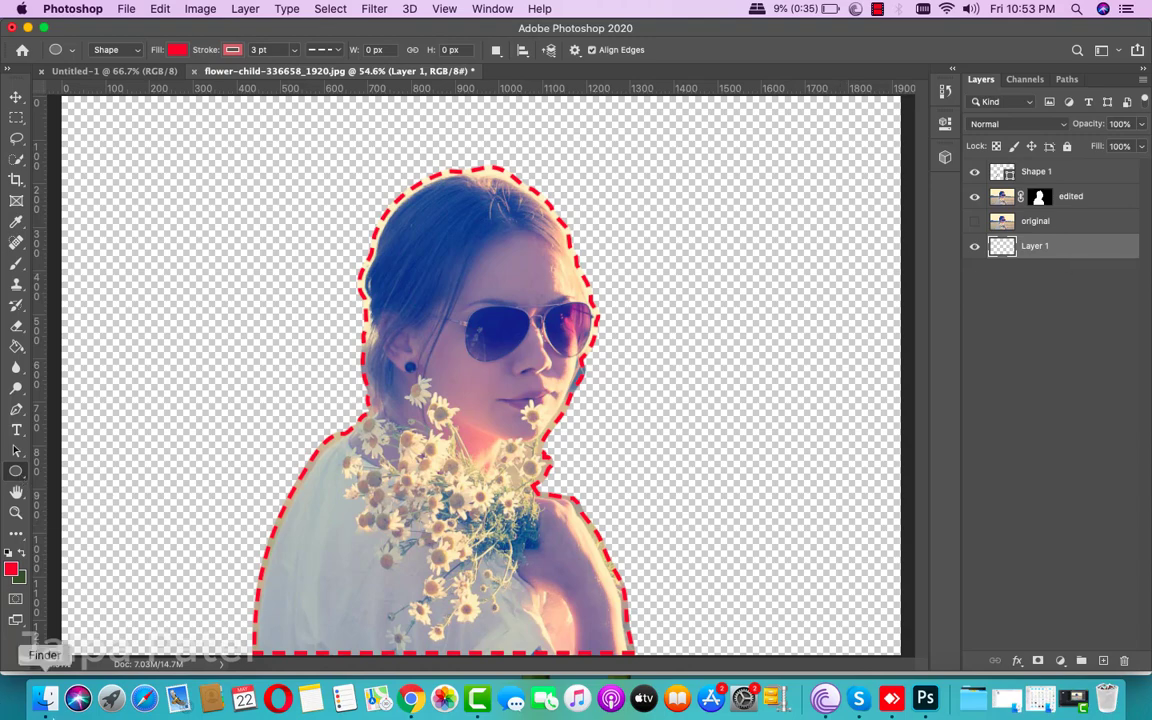
pyautogui.click(11, 569)
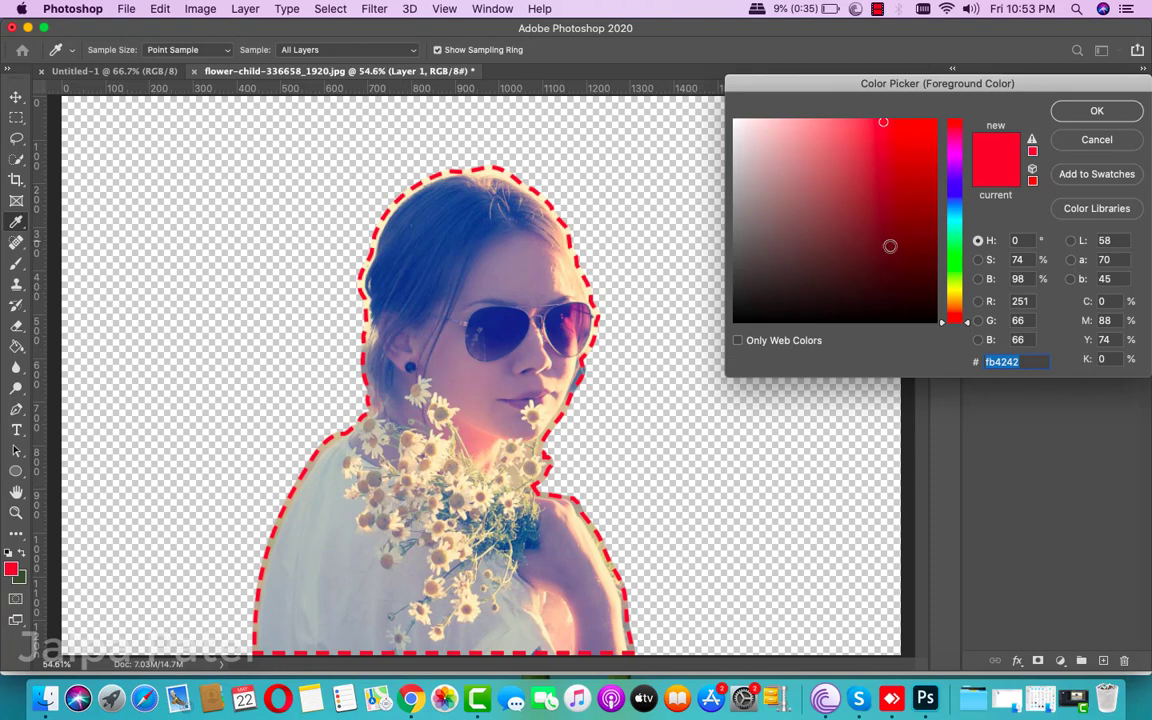
pyautogui.click(954, 292)
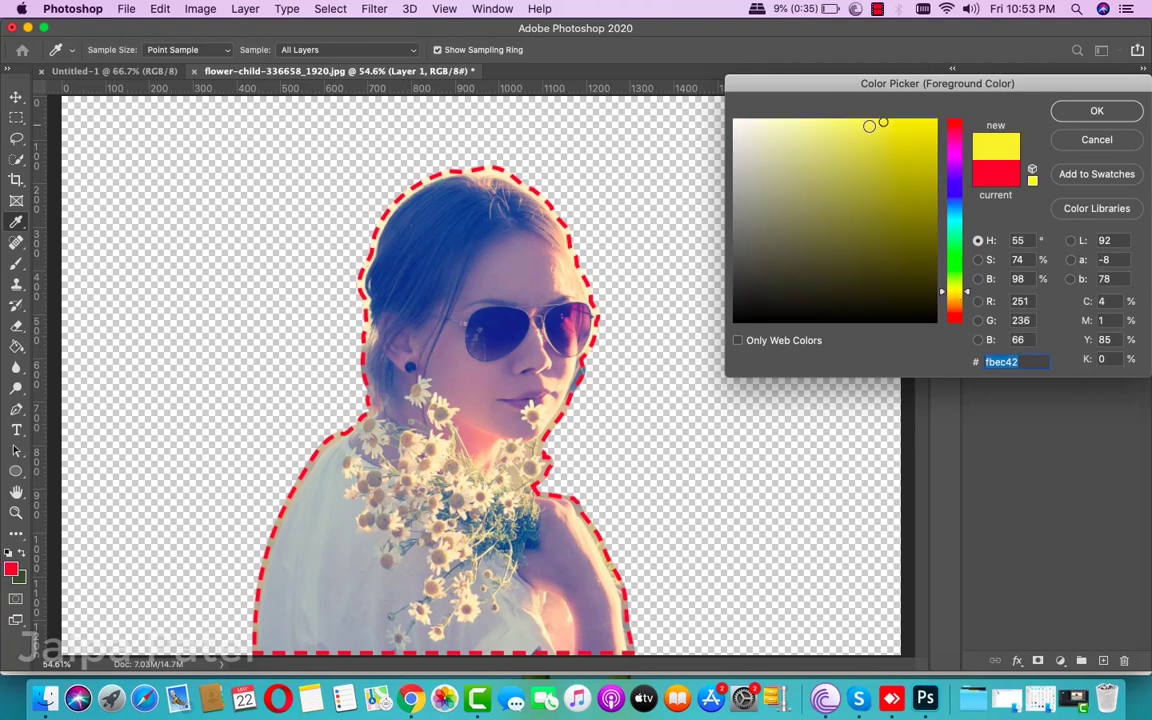
pyautogui.click(1097, 112)
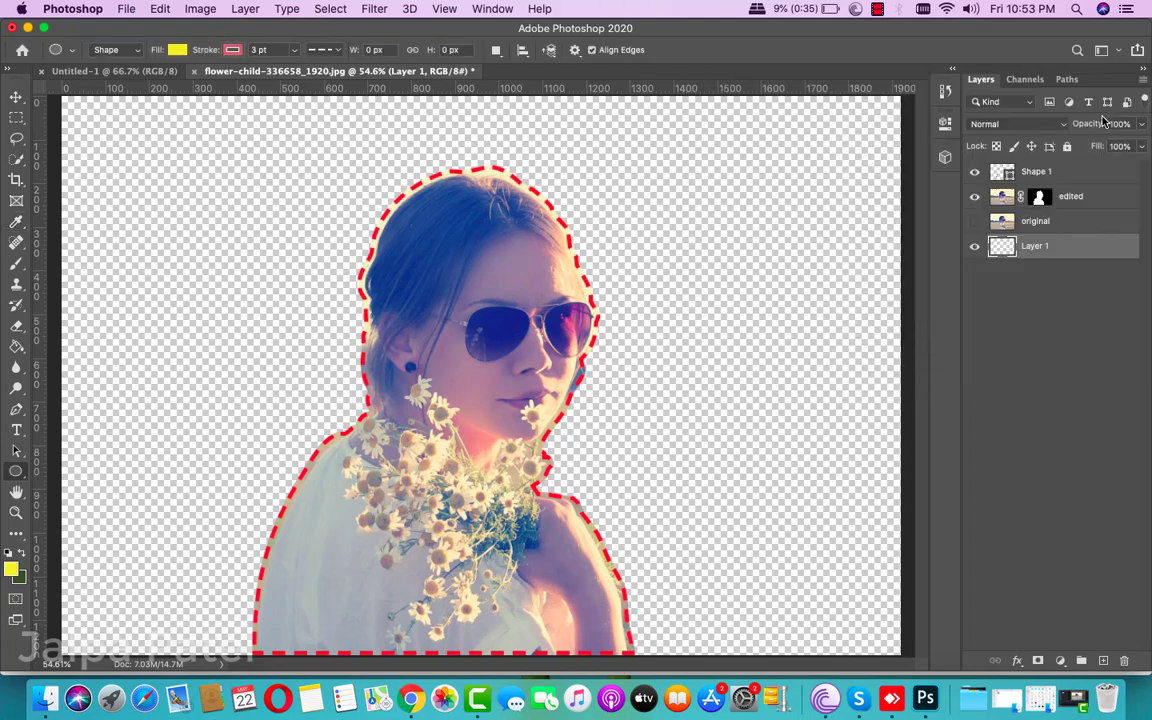
pyautogui.click(16, 346)
pyautogui.click(188, 324)
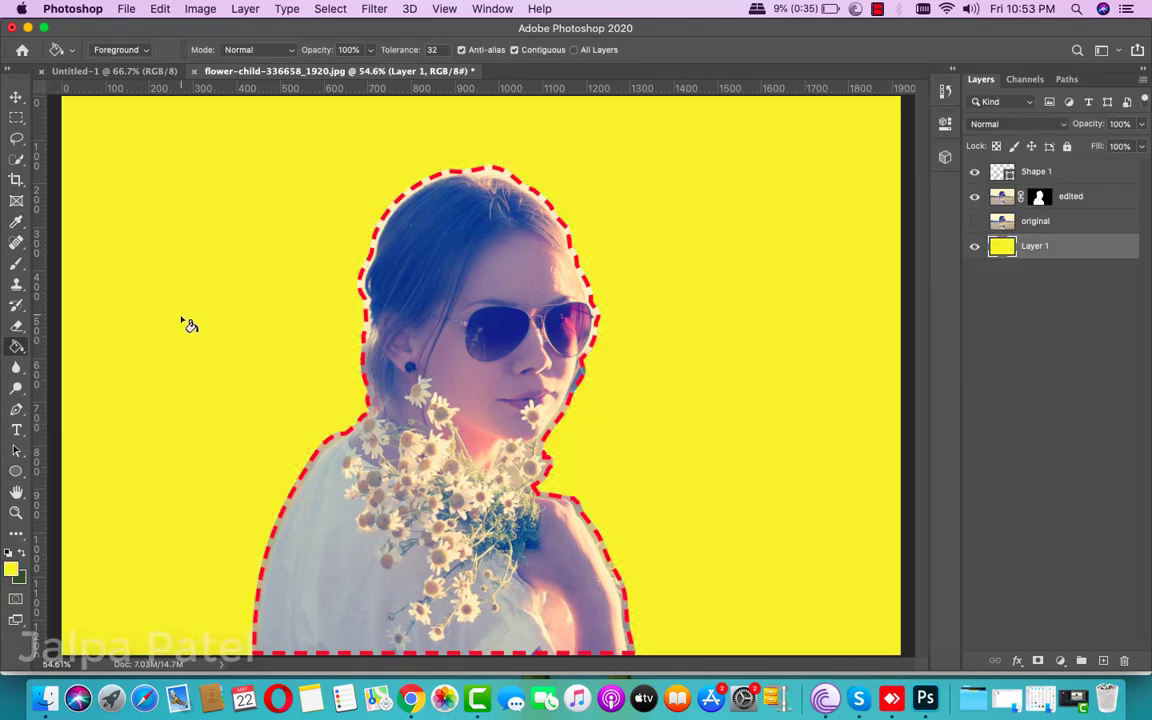